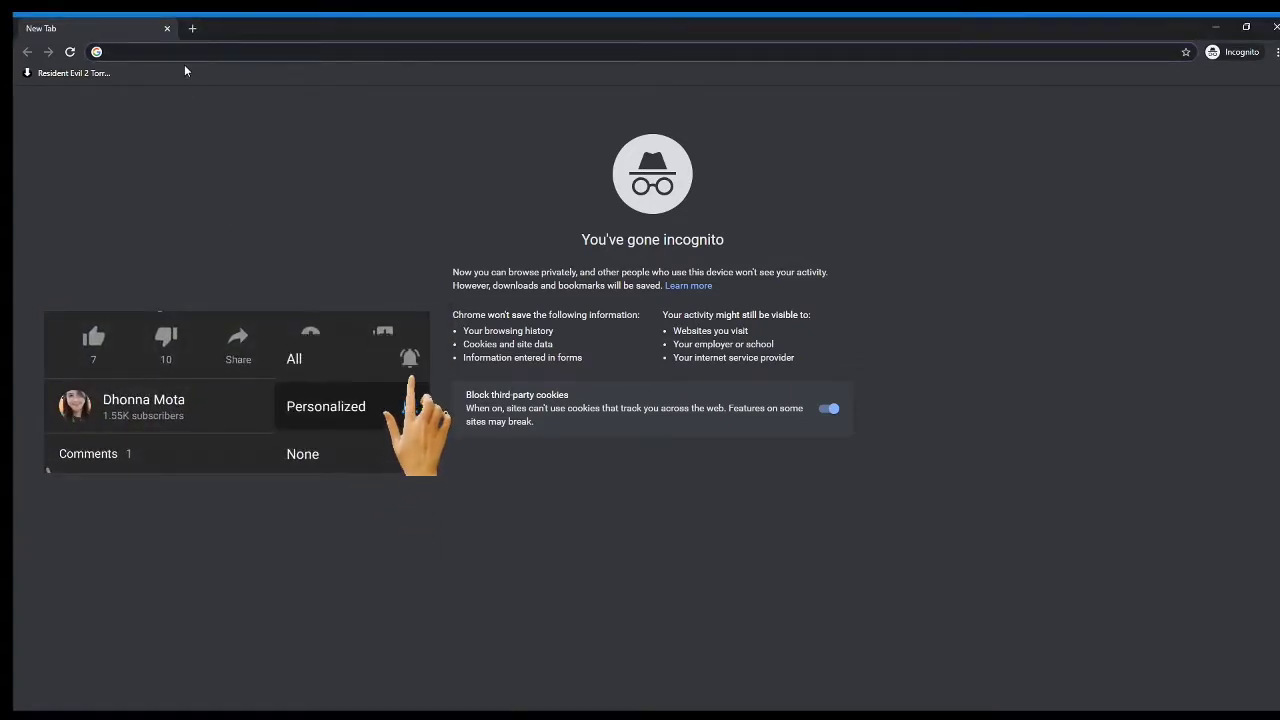
Go to canva.com and create a new design with custom dimensions of 400 × 400 px
{"action": "type", "text": "Canva.com"}
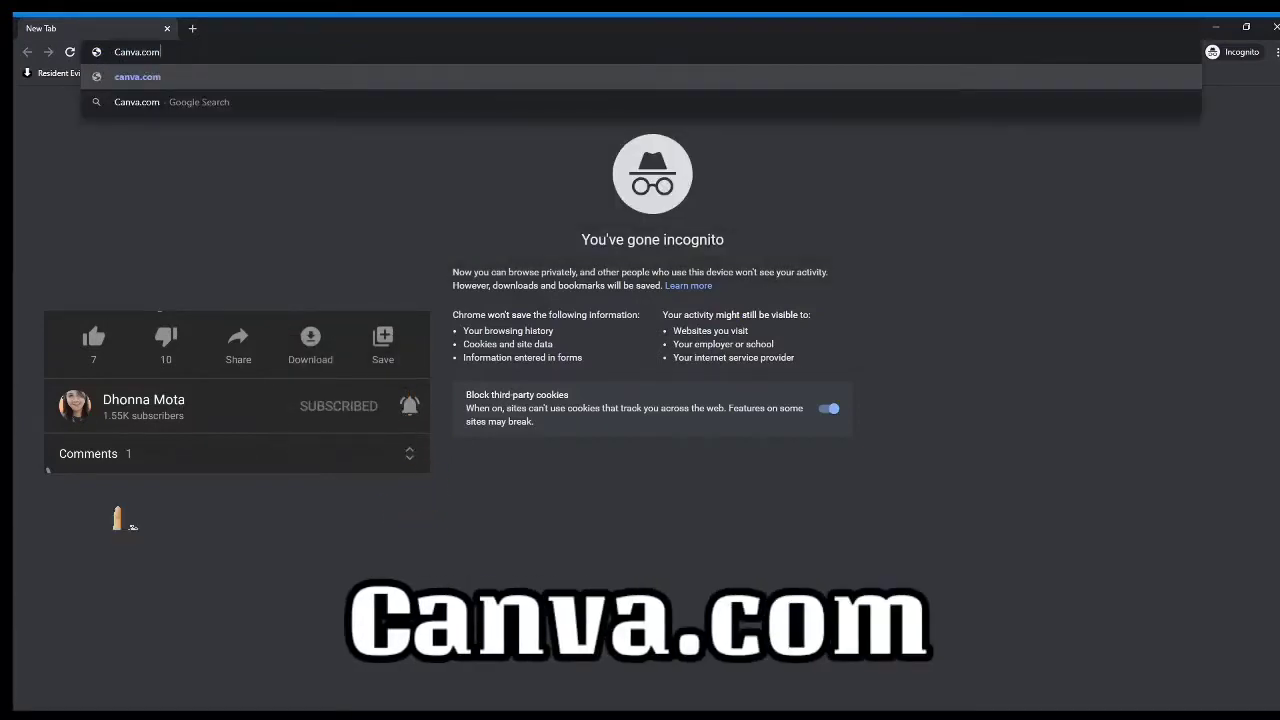
{"action": "key", "text": "Return"}
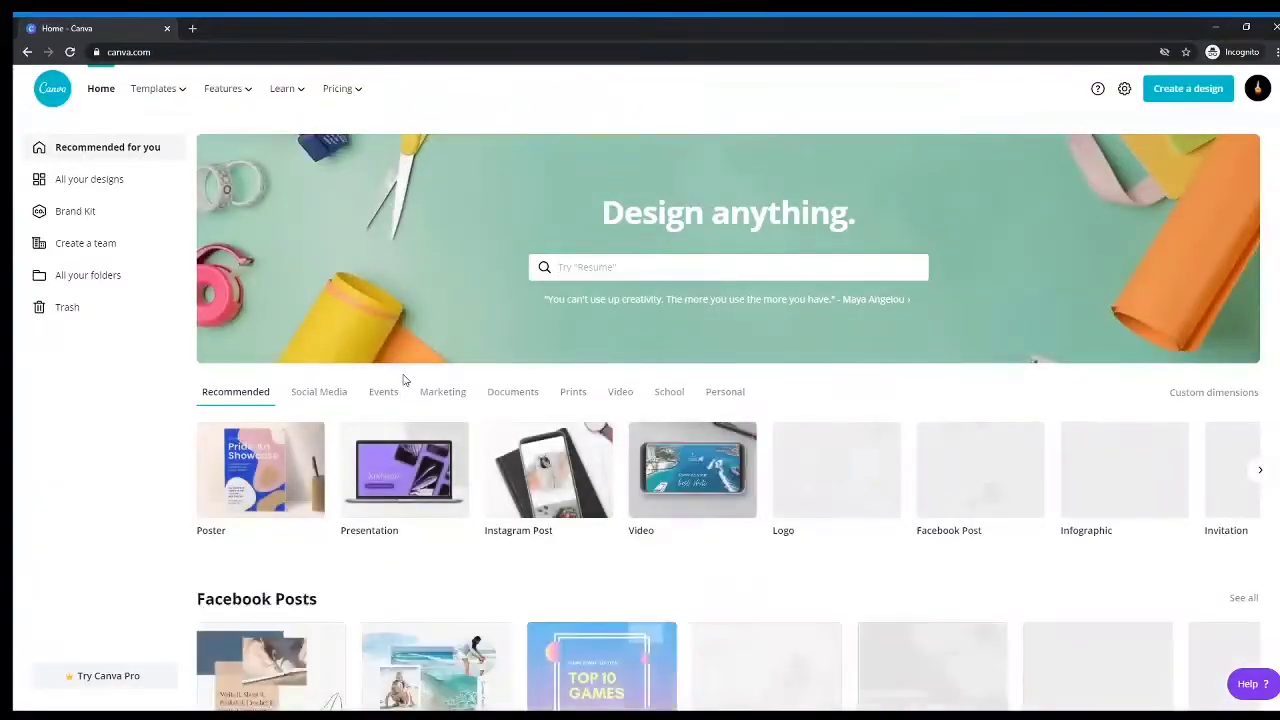
{"action": "left_click", "coordinate": [1174, 100]}
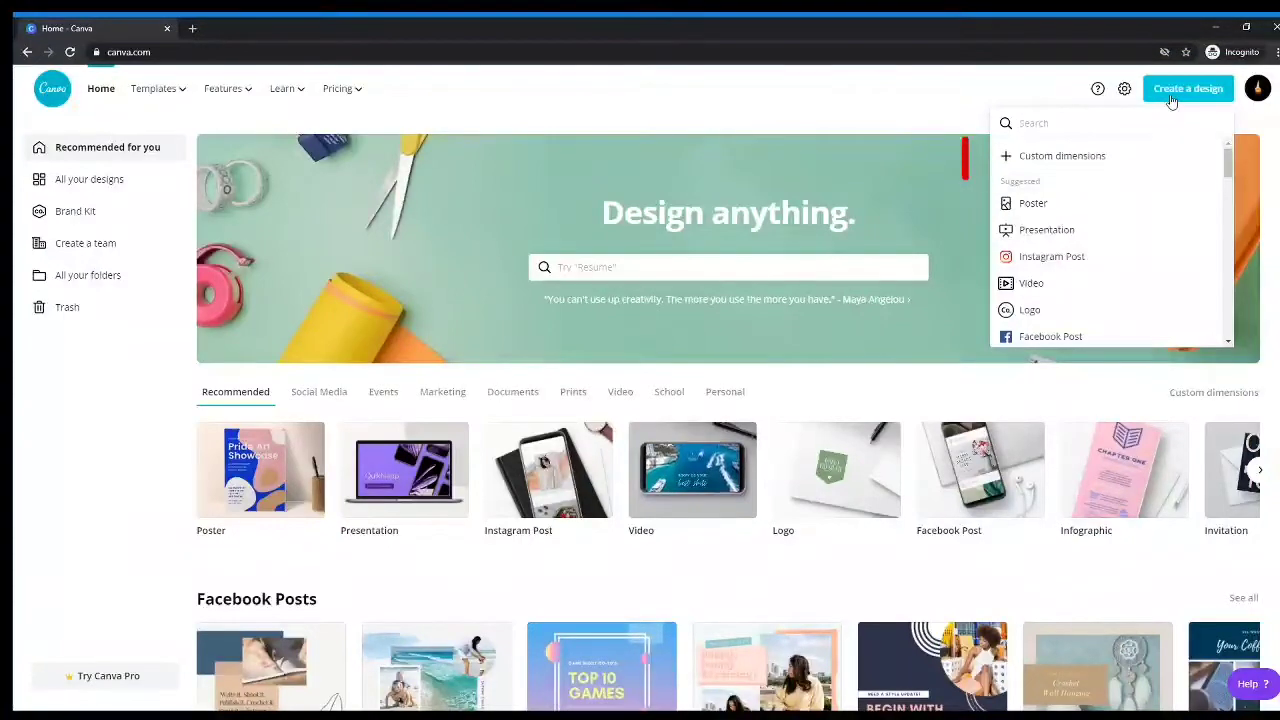
{"action": "left_click", "coordinate": [1076, 165]}
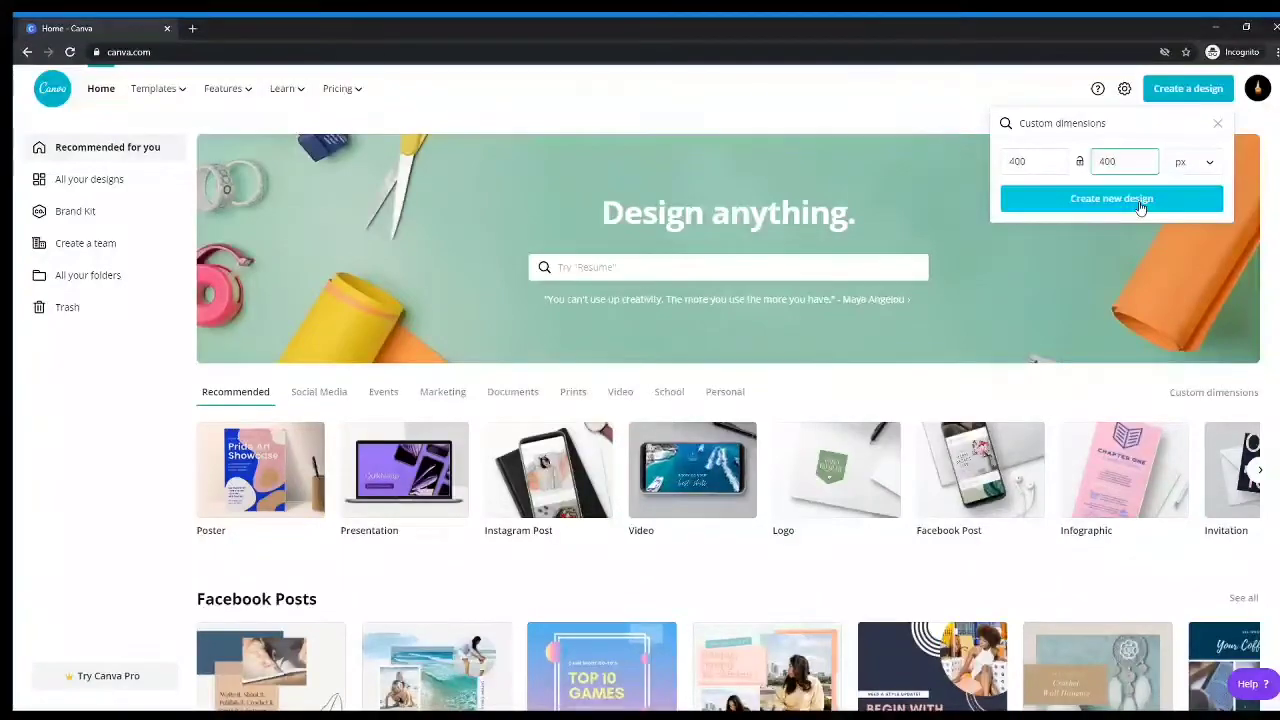
{"action": "left_click", "coordinate": [1140, 200]}
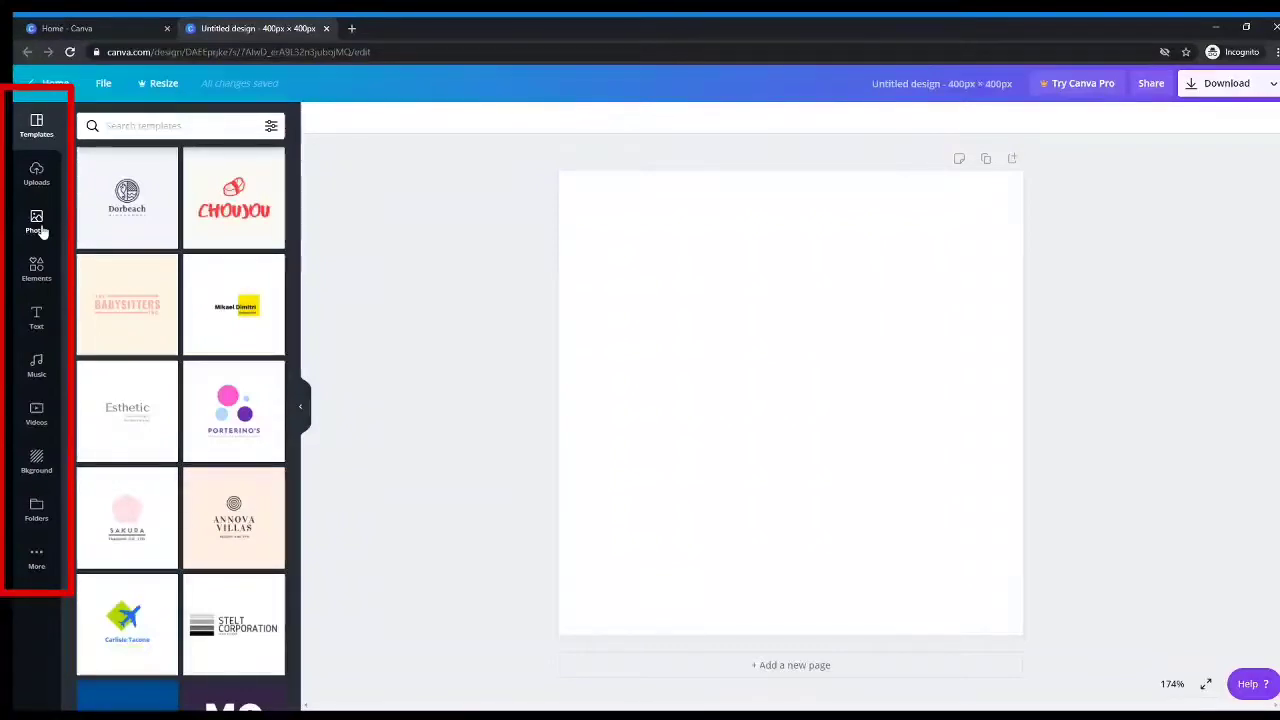
Add a square shape to the blank page and enlarge it to cover the whole page
{"action": "left_click", "coordinate": [36, 280]}
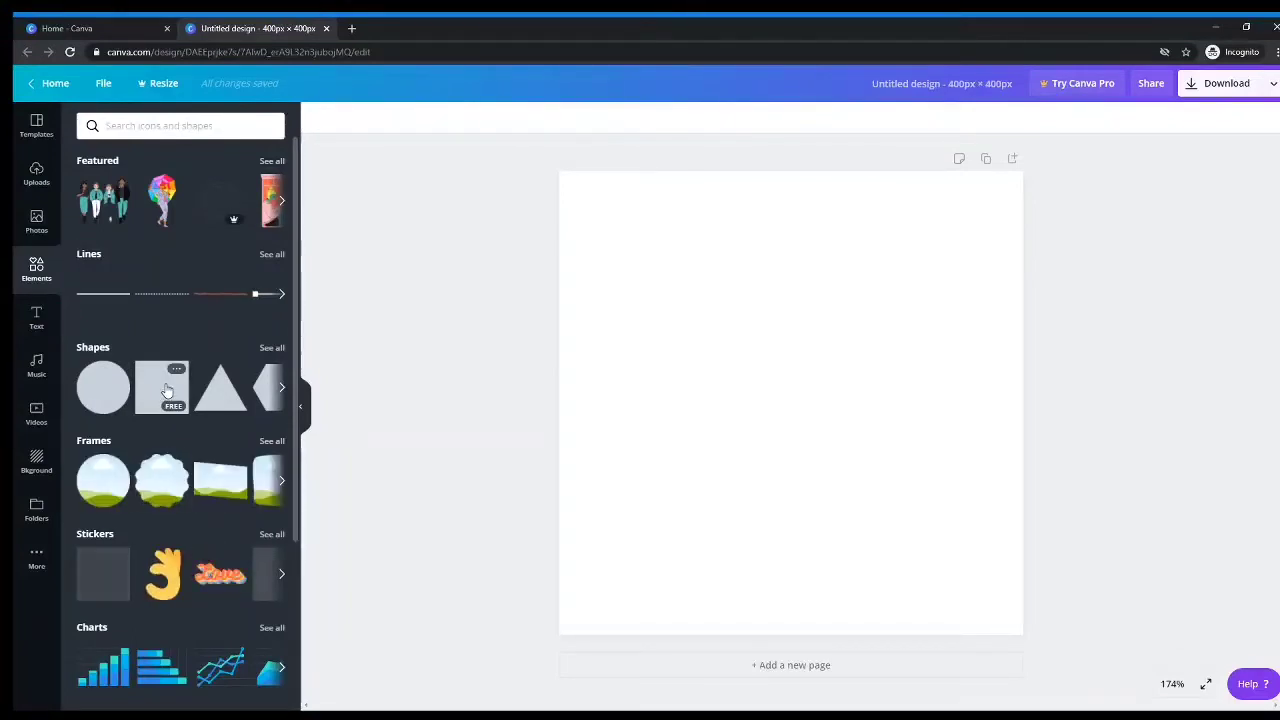
{"action": "left_click", "coordinate": [167, 390]}
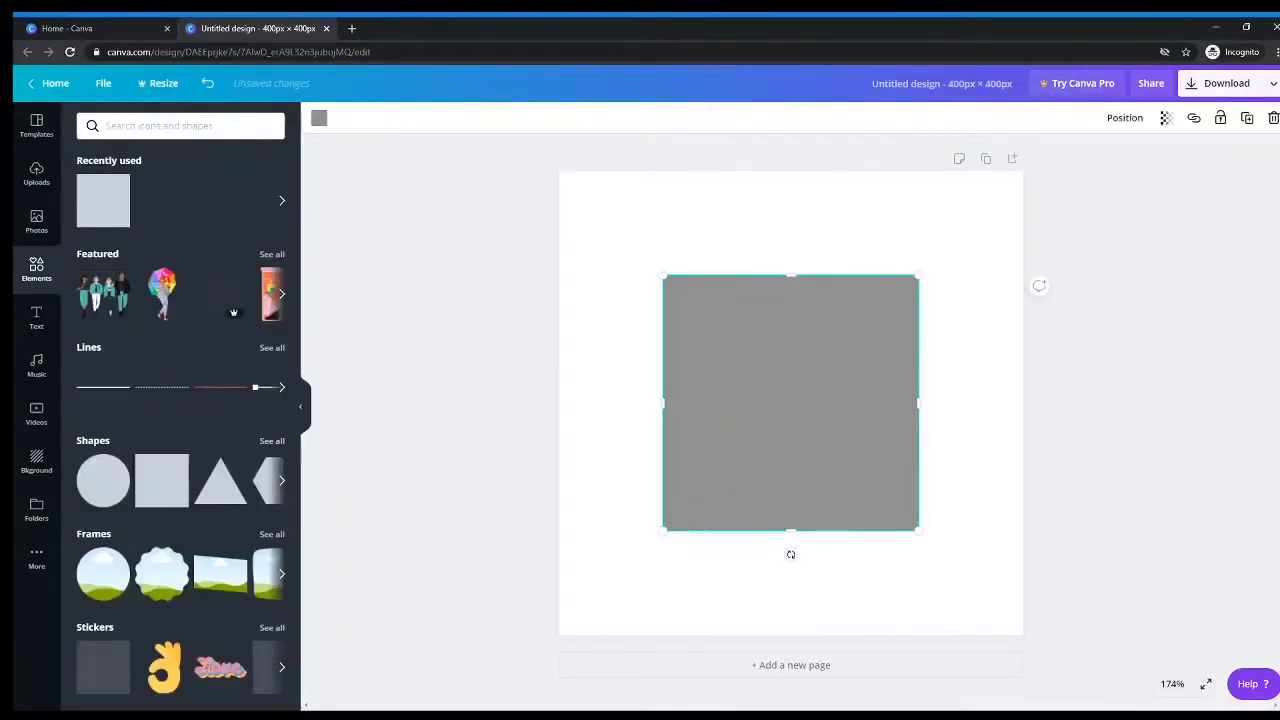
{"action": "left_click_drag", "start_coordinate": [918, 532], "coordinate": [1024, 635]}
{"action": "left_click_drag", "start_coordinate": [667, 633], "coordinate": [522, 566]}
{"action": "left_click_drag", "start_coordinate": [759, 544], "coordinate": [800, 523]}
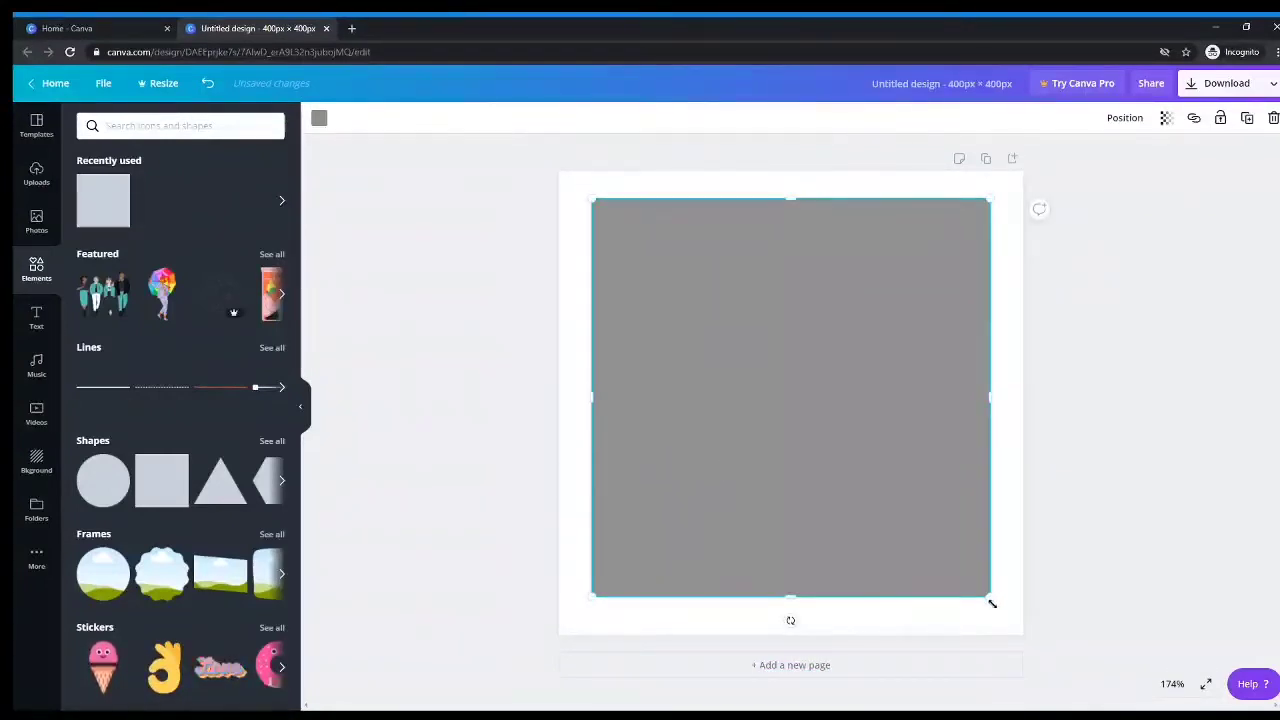
{"action": "left_click_drag", "start_coordinate": [992, 603], "coordinate": [1031, 631]}
{"action": "left_click_drag", "start_coordinate": [909, 592], "coordinate": [888, 540]}
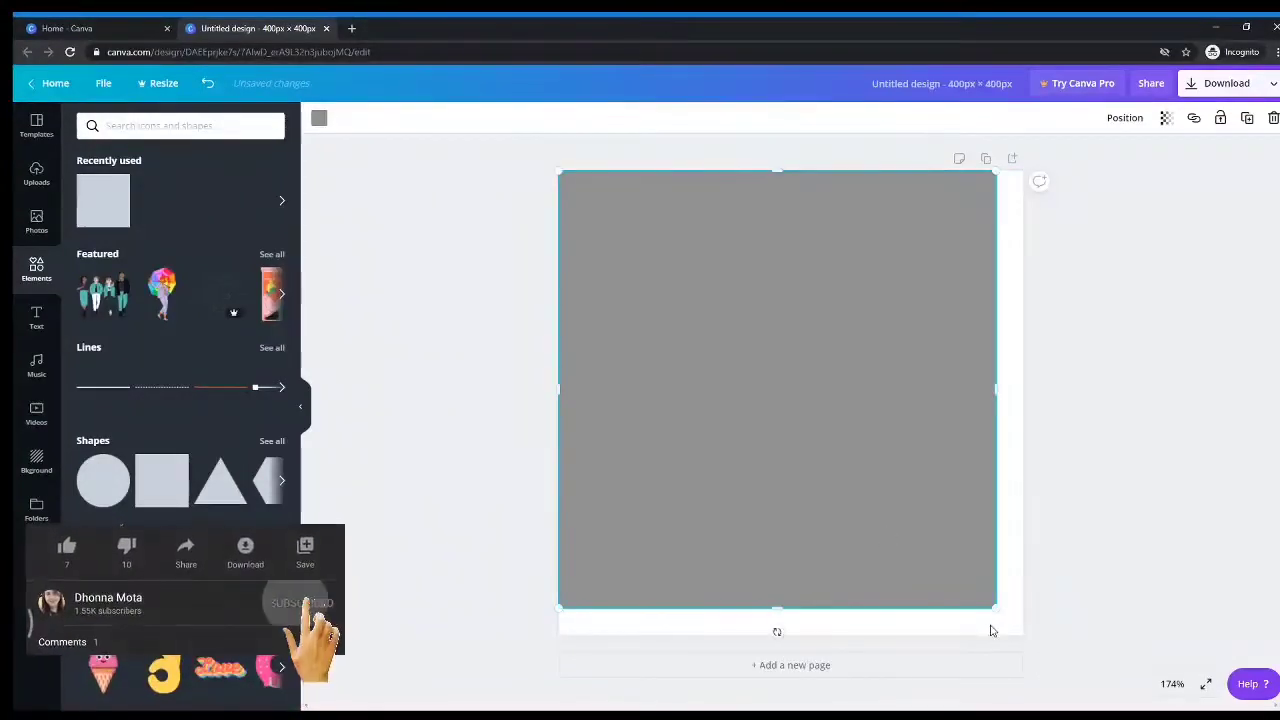
{"action": "left_click_drag", "start_coordinate": [997, 607], "coordinate": [1024, 635]}
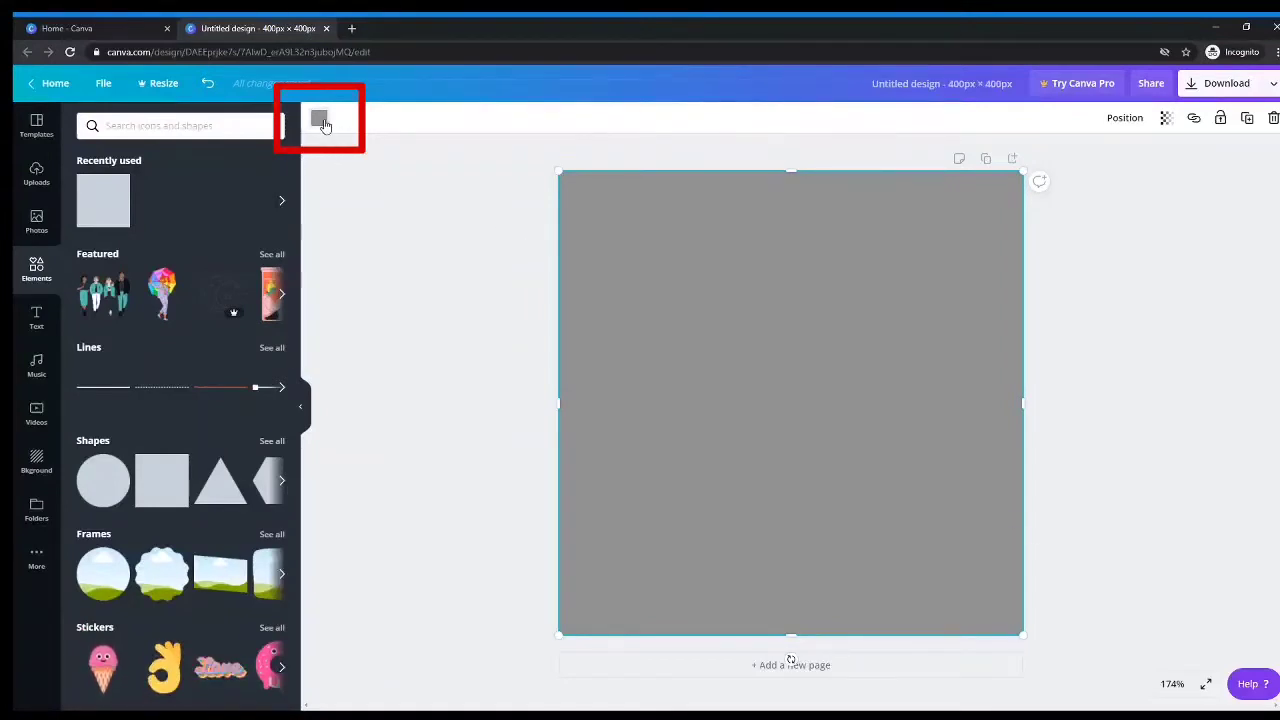
Change the square's fill to the default lime green
{"action": "left_click", "coordinate": [320, 120]}
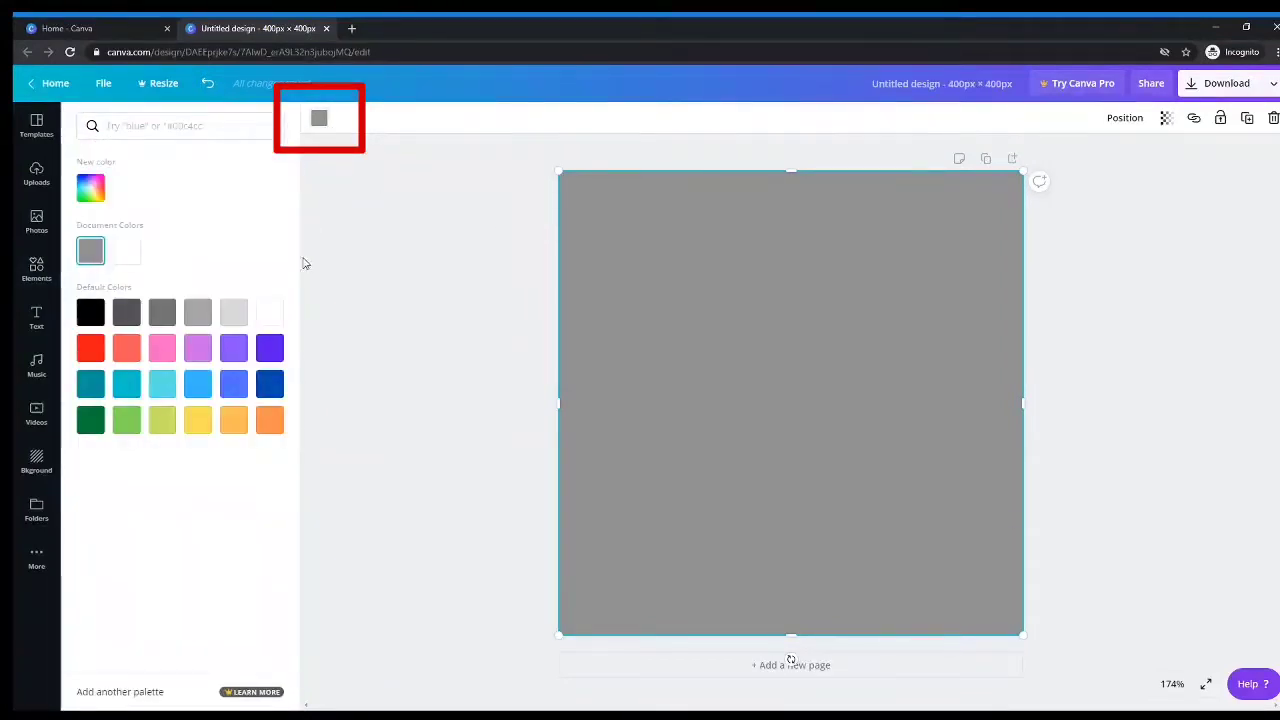
{"action": "left_click", "coordinate": [163, 424]}
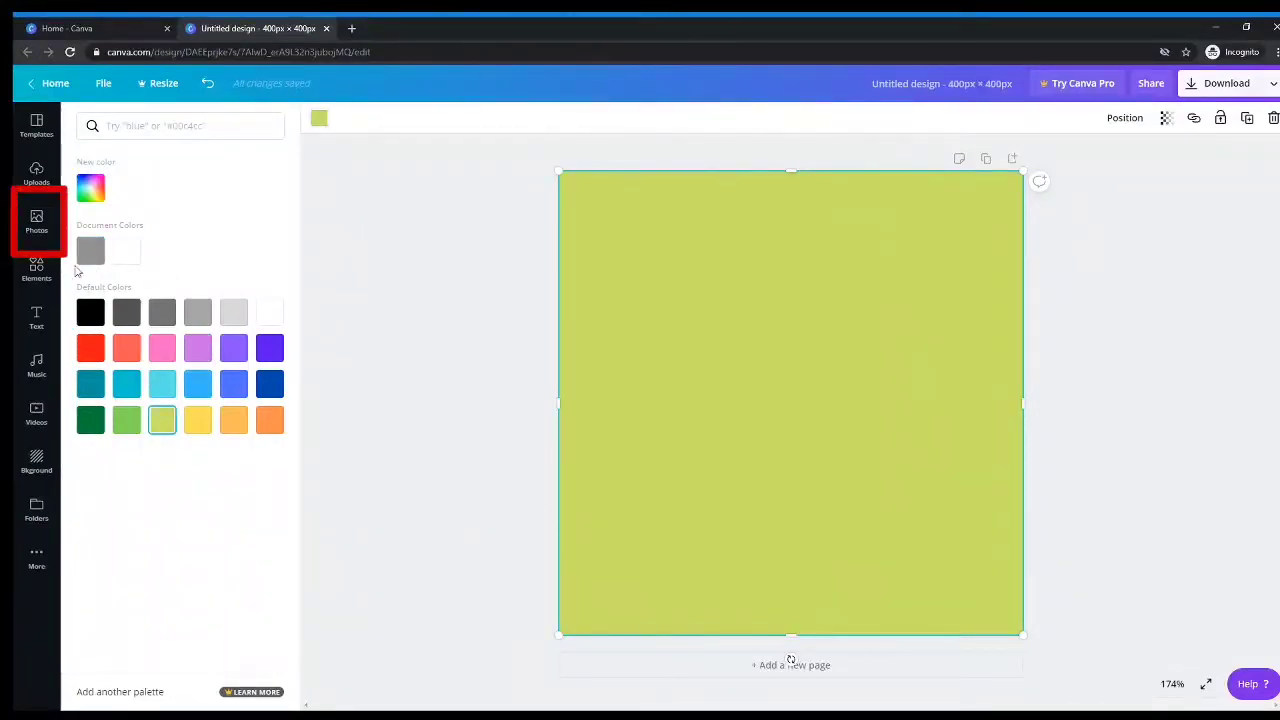
Search the photos for "youtube logo" and place the red play-button logo in the centre of the green square
{"action": "left_click", "coordinate": [37, 222]}
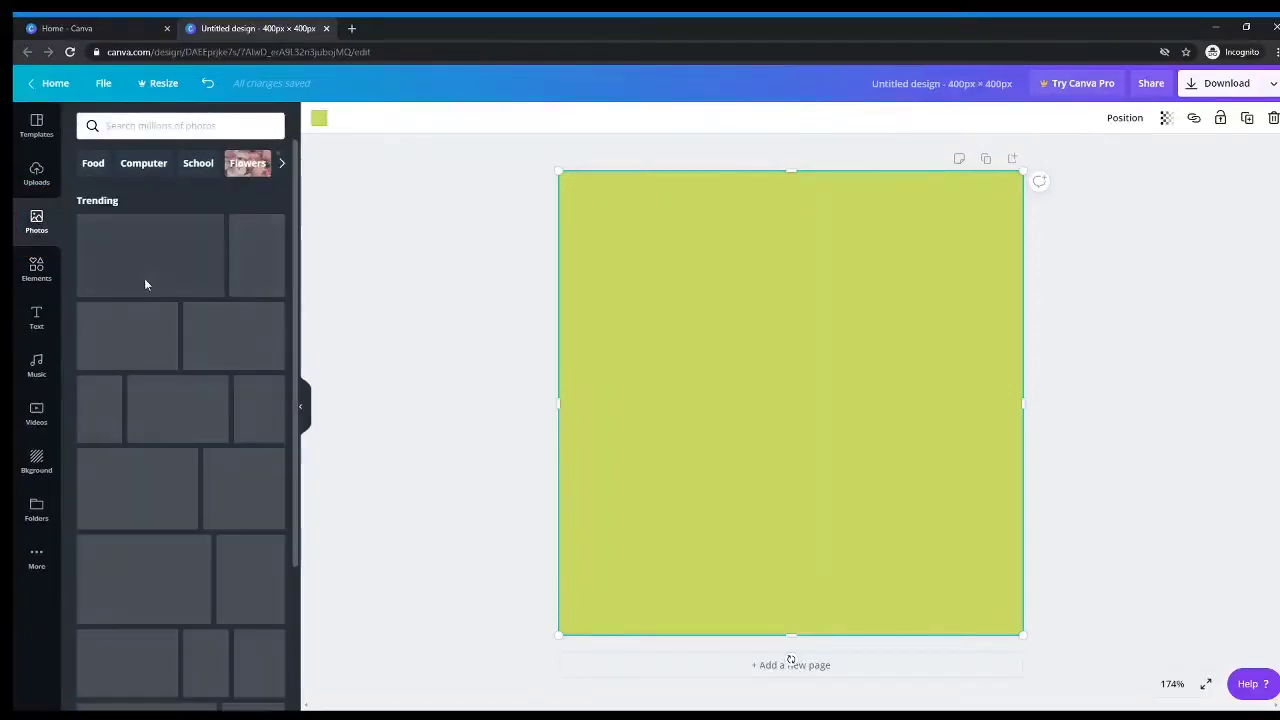
{"action": "left_click", "coordinate": [225, 123]}
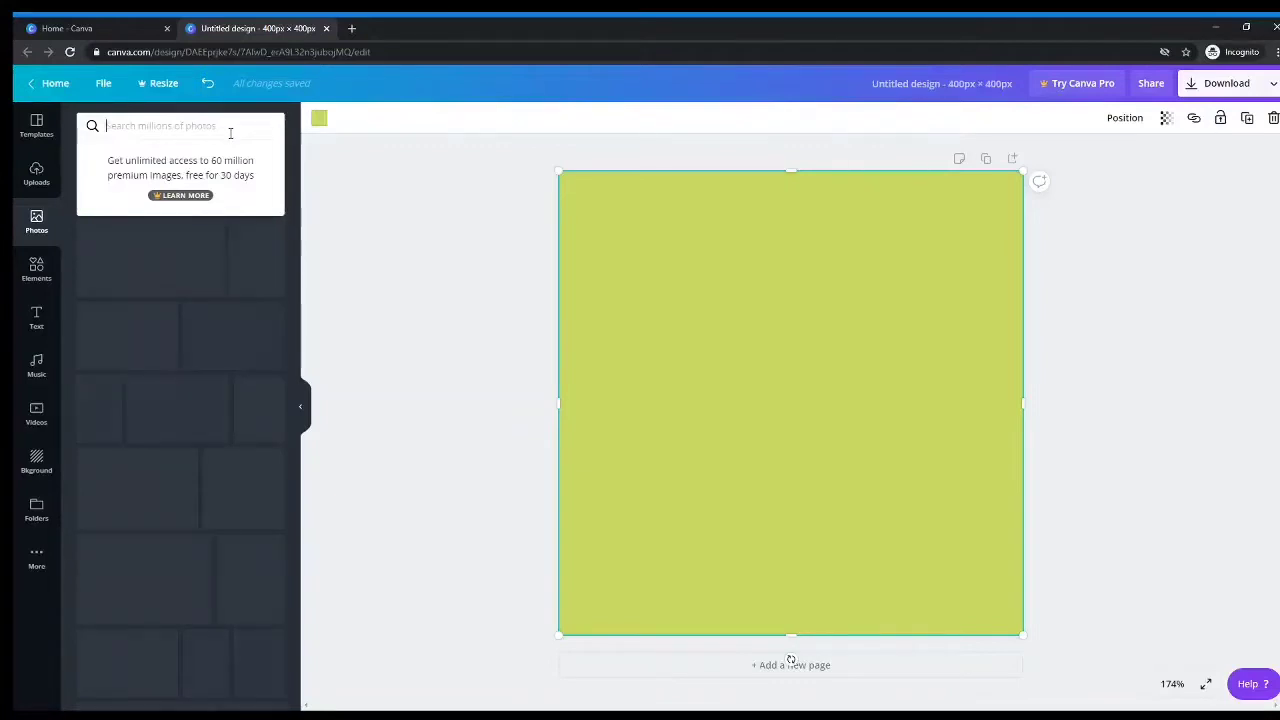
{"action": "type", "text": "youtube"}
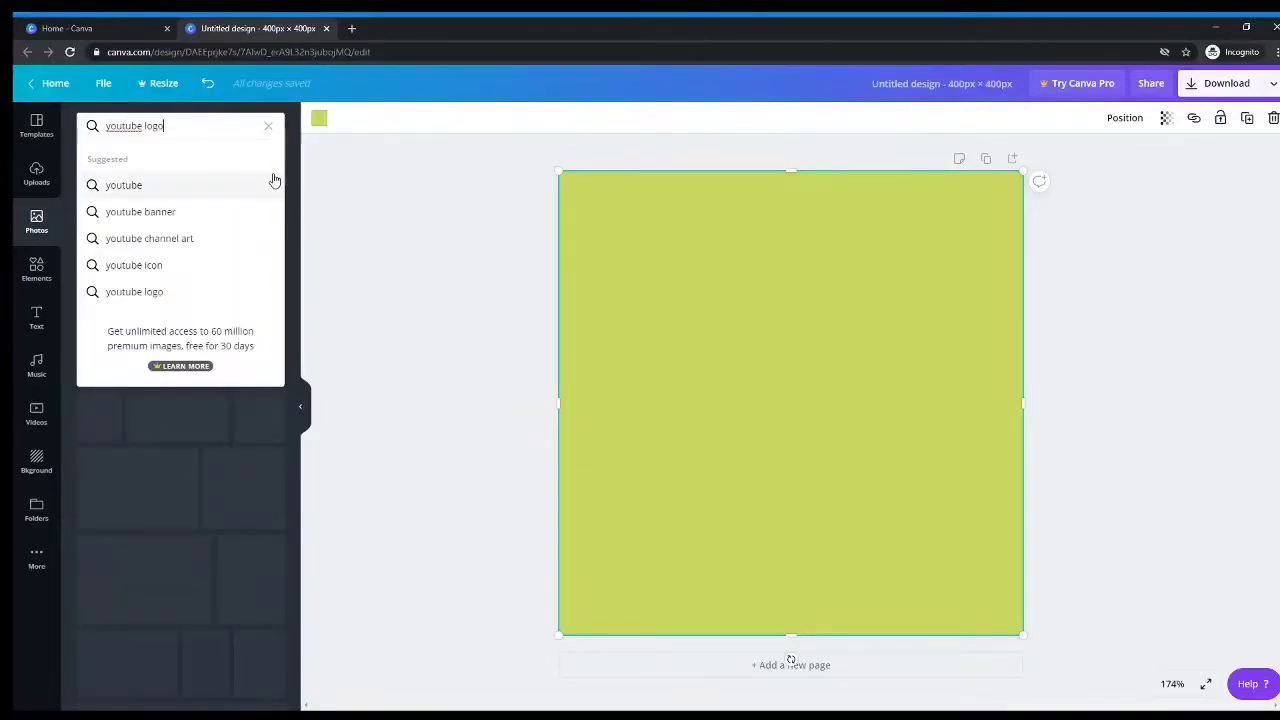
{"action": "type", "text": " logo"}
{"action": "key", "text": "Return"}
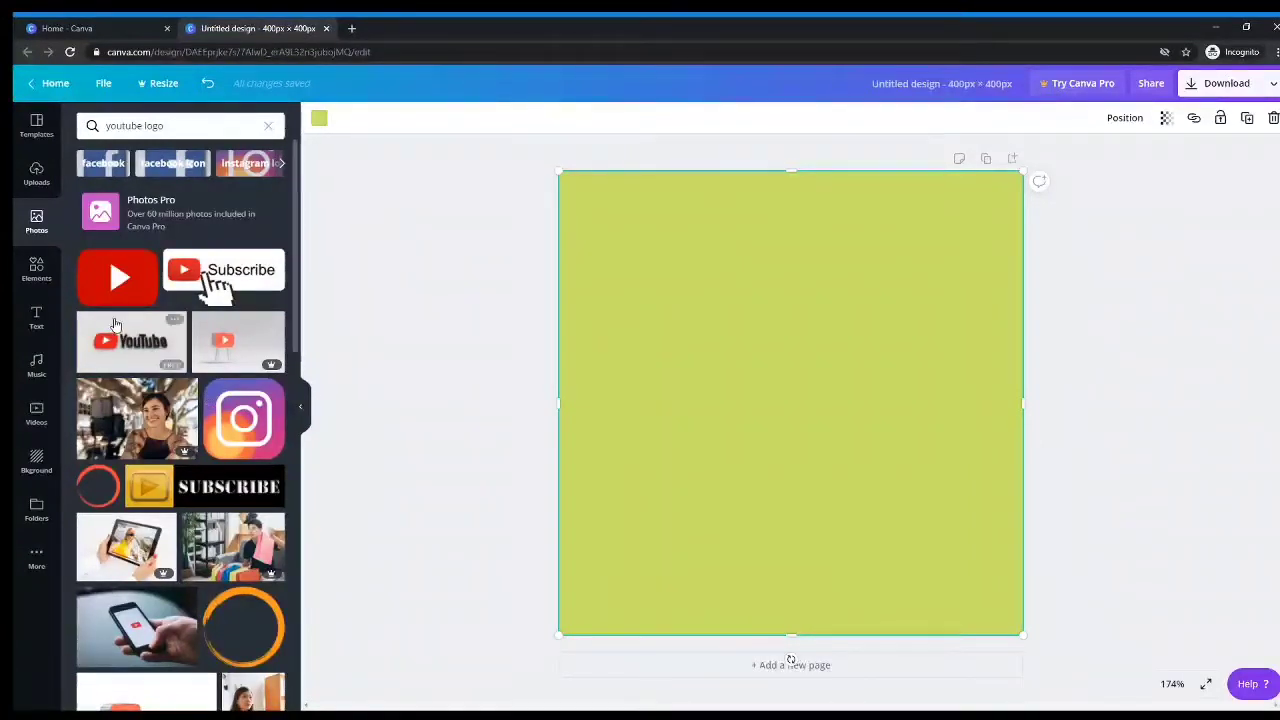
{"action": "left_click_drag", "start_coordinate": [240, 322], "coordinate": [828, 351]}
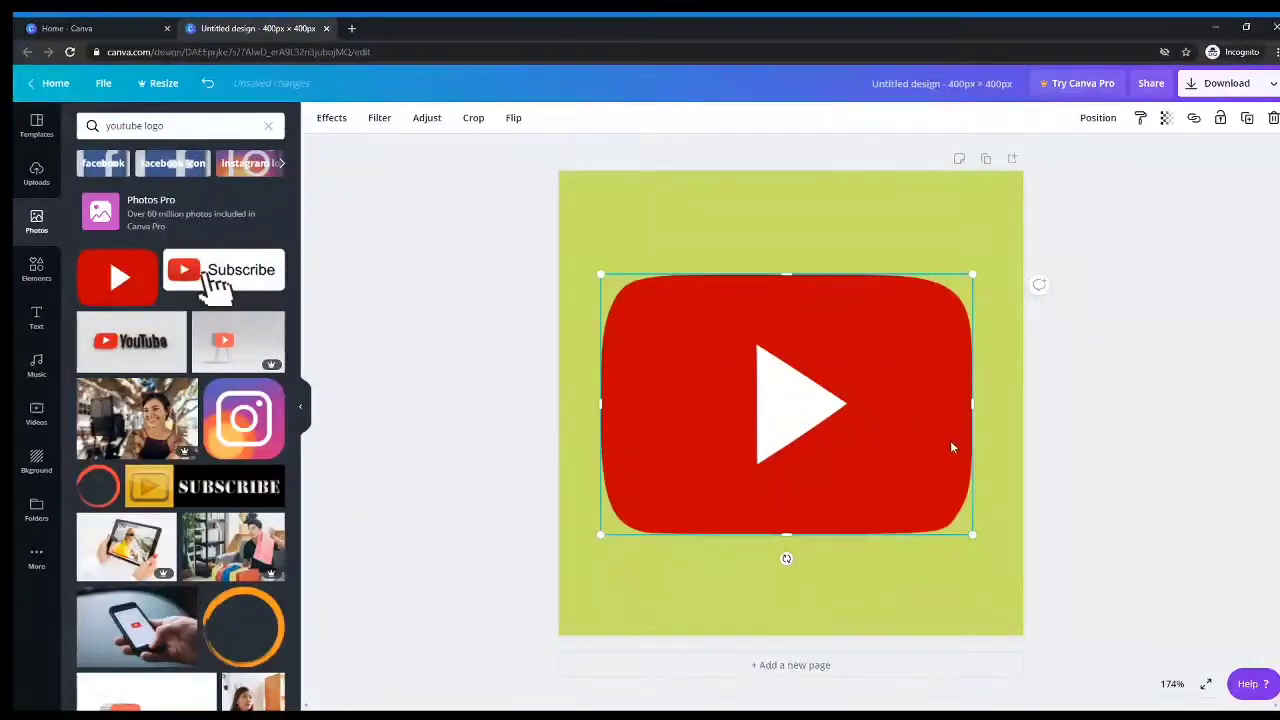
{"action": "mouse_move", "coordinate": [921, 500]}
{"action": "left_mouse_down"}
{"action": "mouse_move", "coordinate": [908, 408]}
{"action": "mouse_move", "coordinate": [917, 486]}
{"action": "mouse_move", "coordinate": [926, 472]}
{"action": "mouse_move", "coordinate": [909, 477]}
{"action": "mouse_move", "coordinate": [951, 477]}
{"action": "mouse_move", "coordinate": [906, 477]}
{"action": "mouse_move", "coordinate": [929, 477]}
{"action": "mouse_move", "coordinate": [918, 478]}
{"action": "left_mouse_up"}
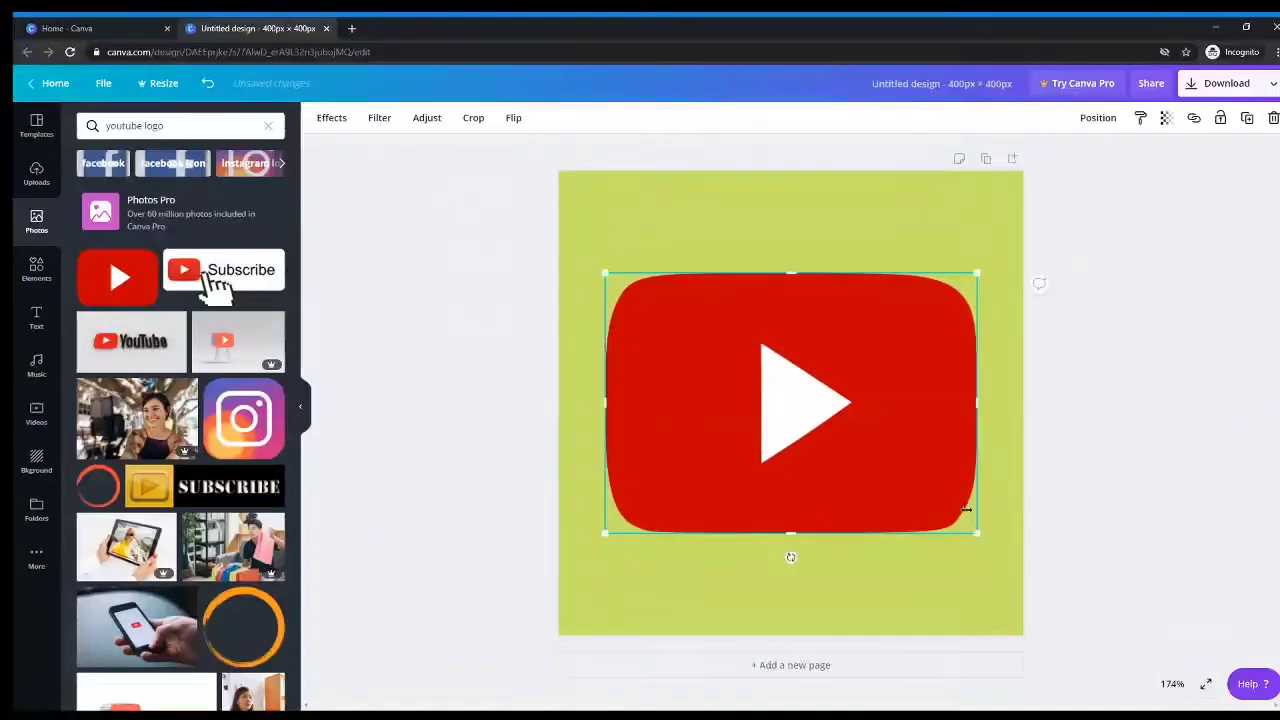
{"action": "left_click", "coordinate": [866, 603]}
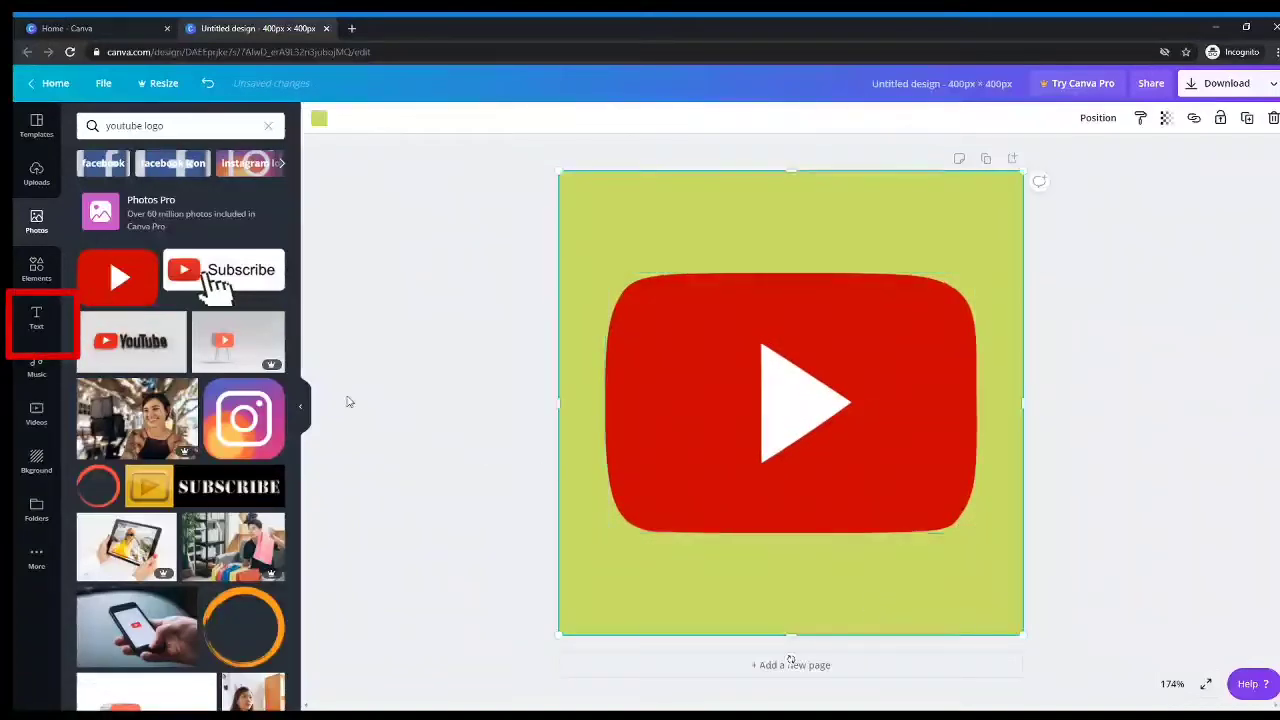
Add the yellow "HUGE SALE" font combination, keeping only the outlined "SALE" text over the logo's upper-left part
{"action": "left_click", "coordinate": [35, 322]}
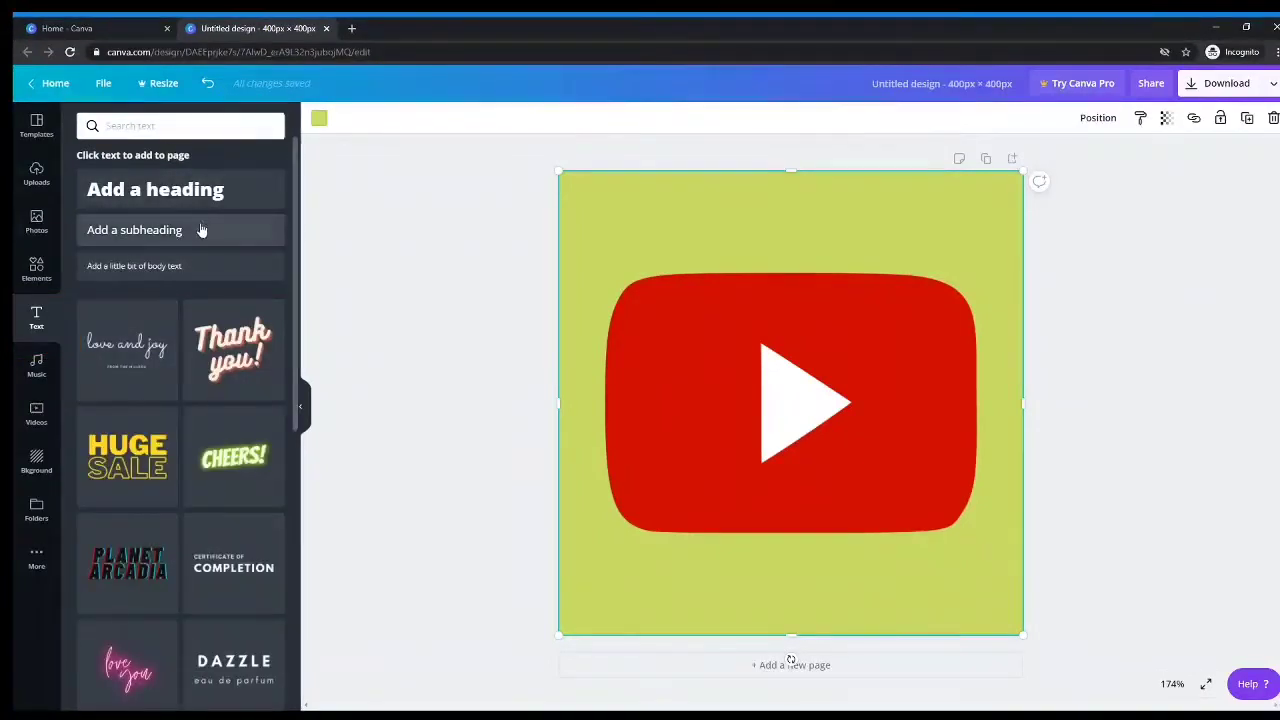
{"action": "left_click_drag", "start_coordinate": [133, 456], "coordinate": [128, 362]}
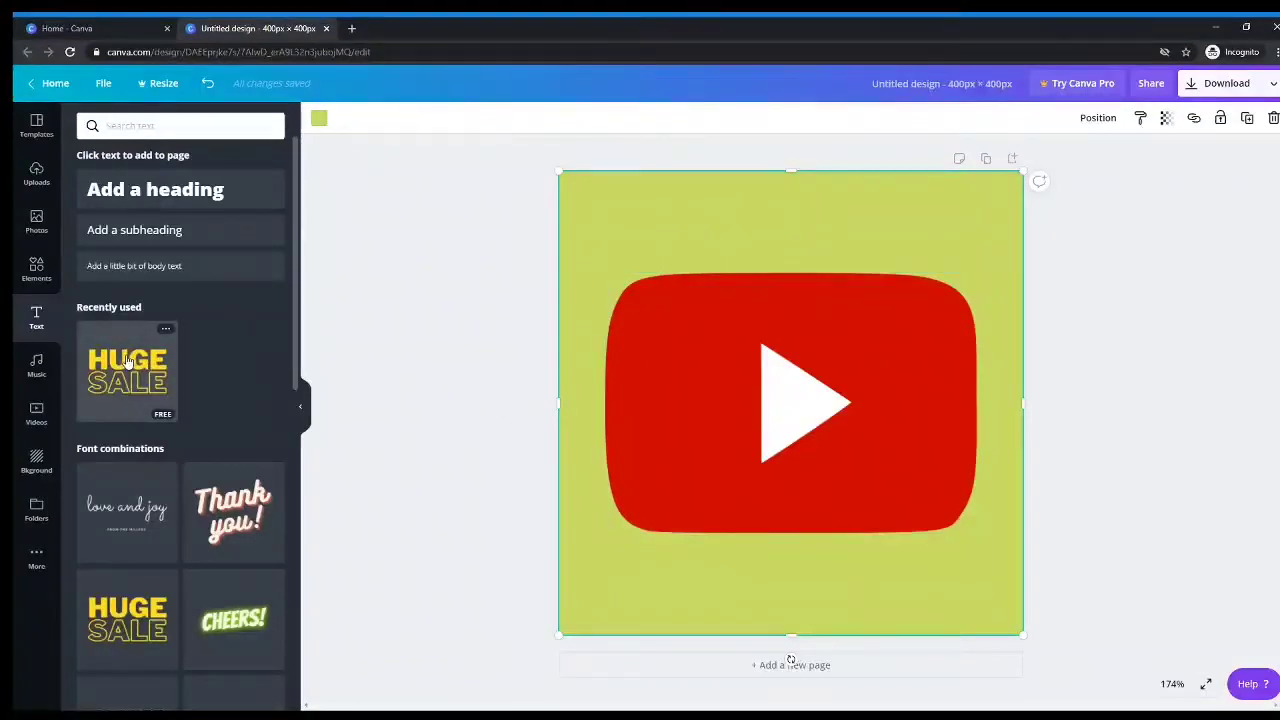
{"action": "left_click", "coordinate": [127, 370]}
{"action": "left_click_drag", "start_coordinate": [800, 350], "coordinate": [803, 230]}
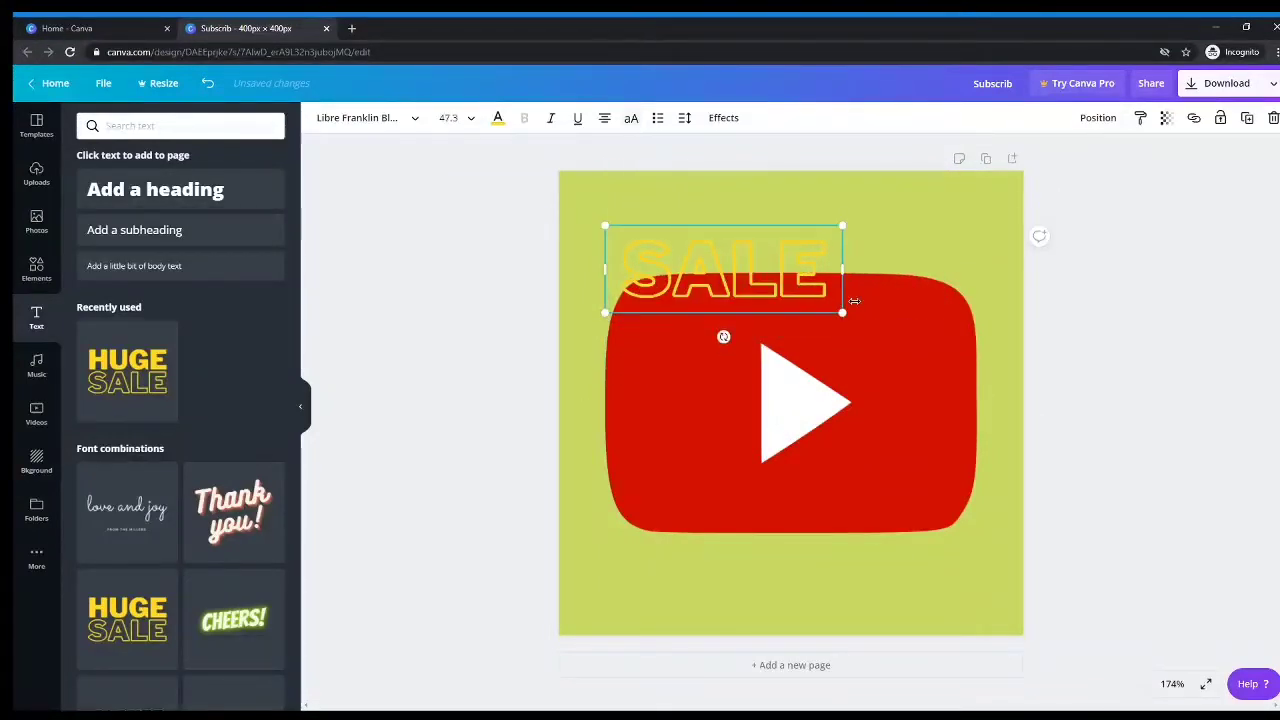
Replace the outlined "SALE" text with "SUBSCRIBE"
{"action": "double_click", "coordinate": [727, 260]}
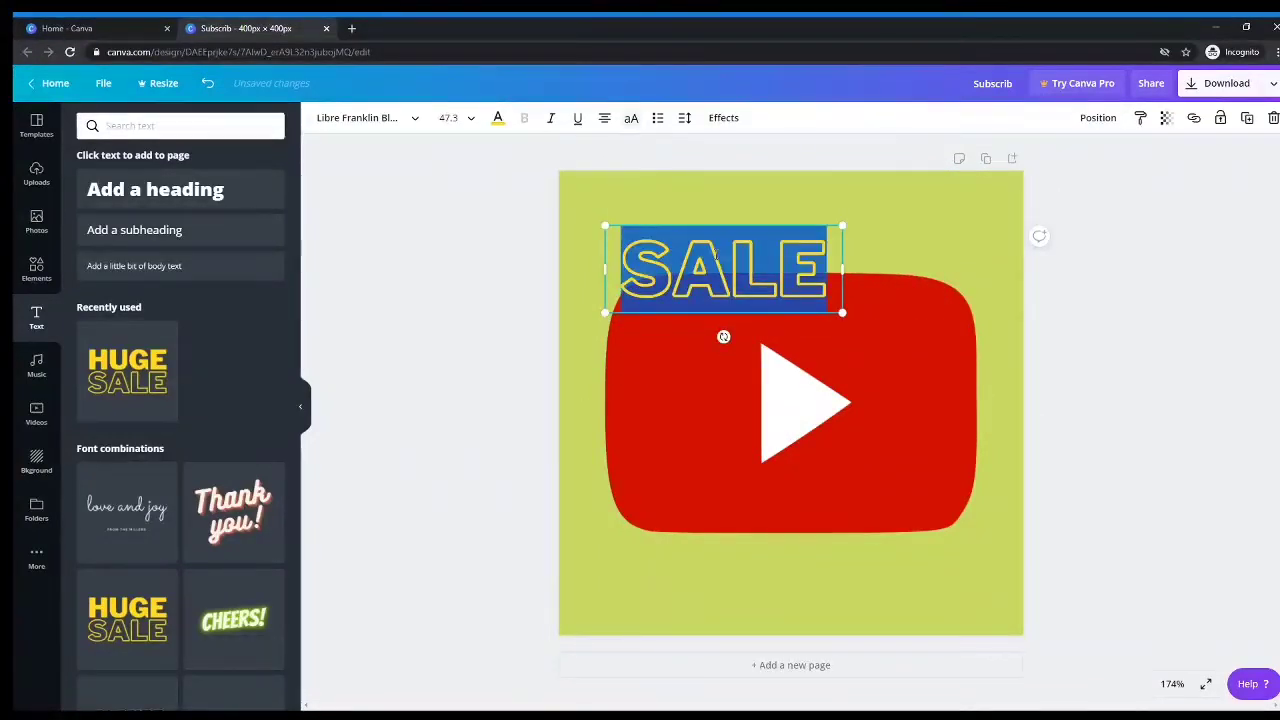
{"action": "type", "text": "SUN"}
{"action": "key", "text": "BackSpace"}
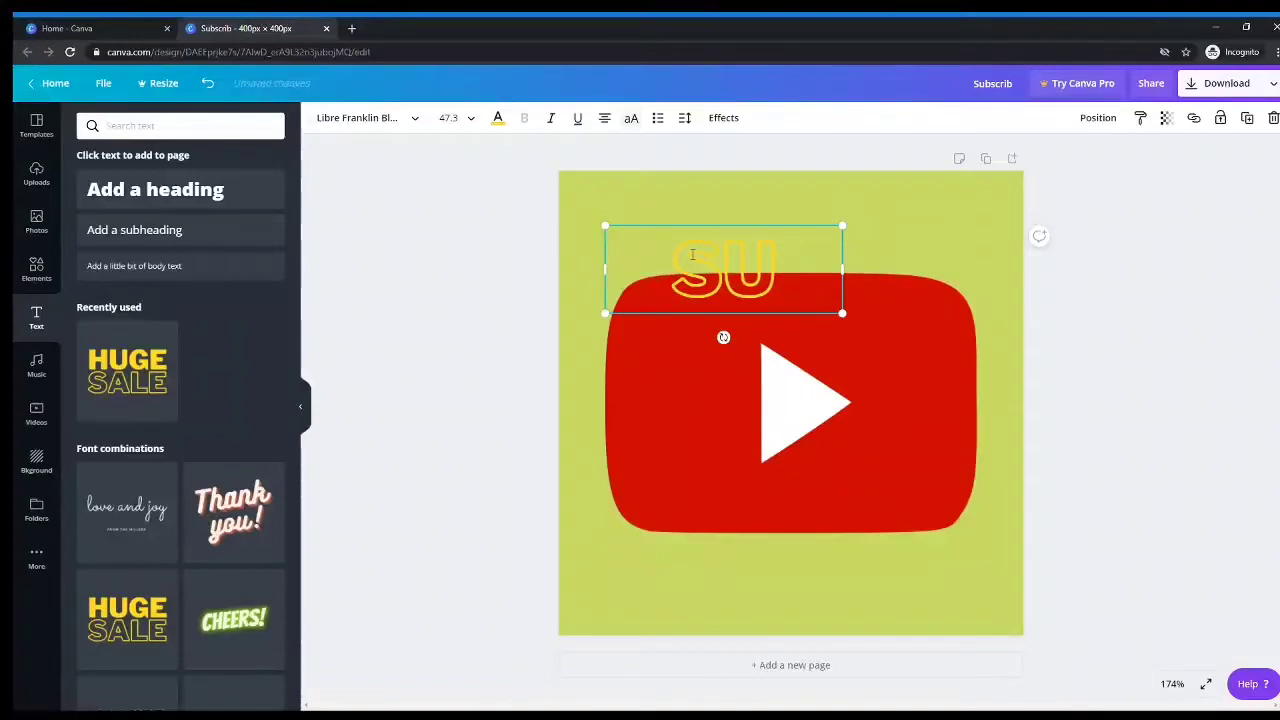
{"action": "type", "text": "BSCRIB"}
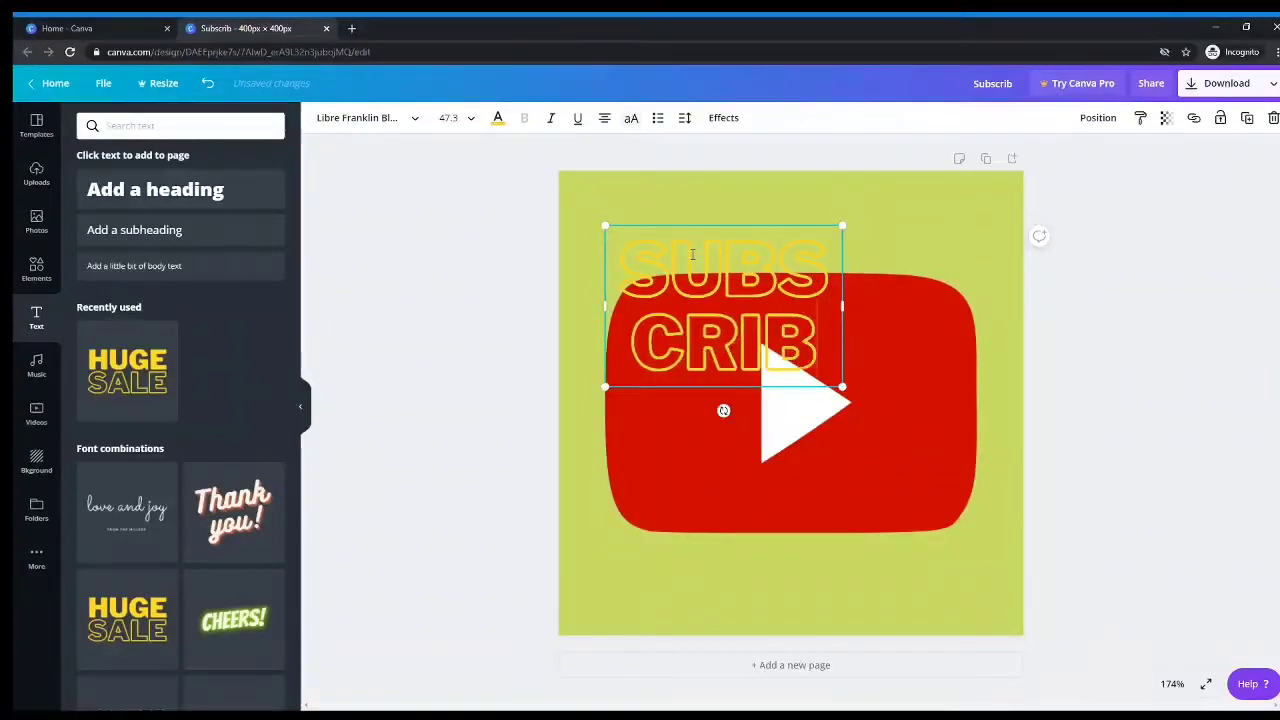
{"action": "type", "text": "E"}
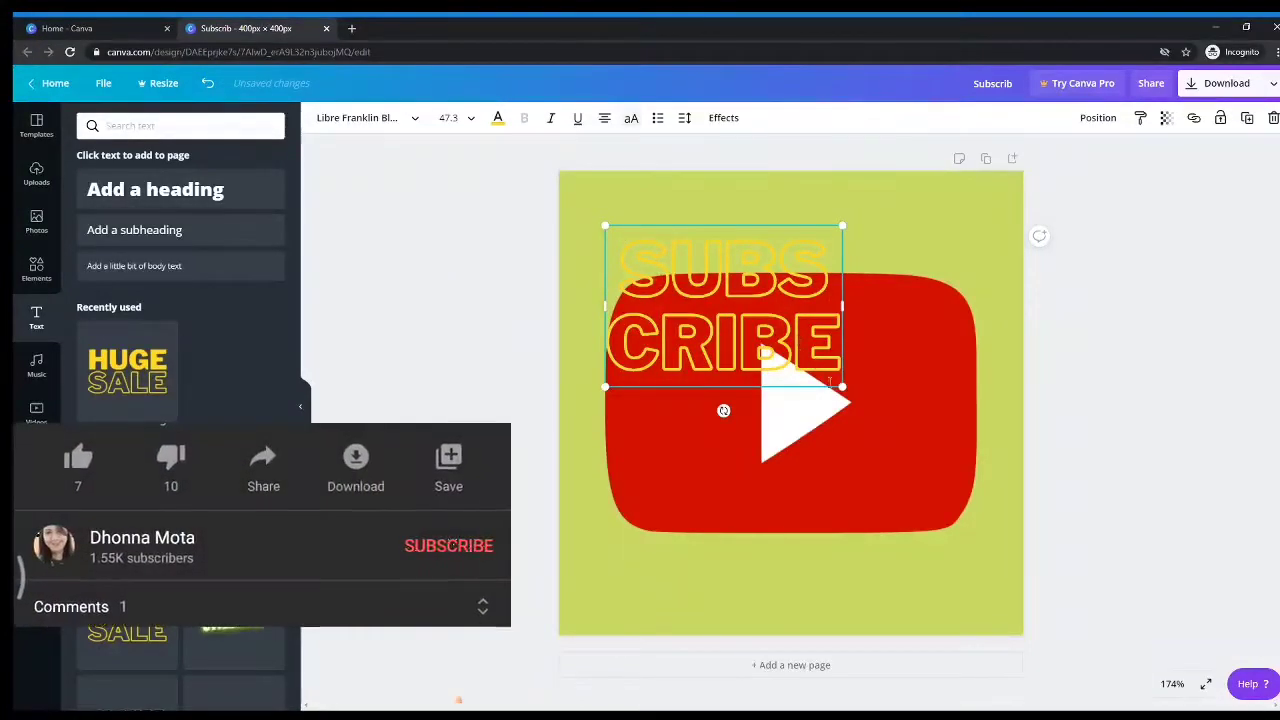
Enlarge the SUBSCRIBE text to about font size 78.2 and centre it over the red logo
{"action": "left_click_drag", "start_coordinate": [843, 386], "coordinate": [1017, 465]}
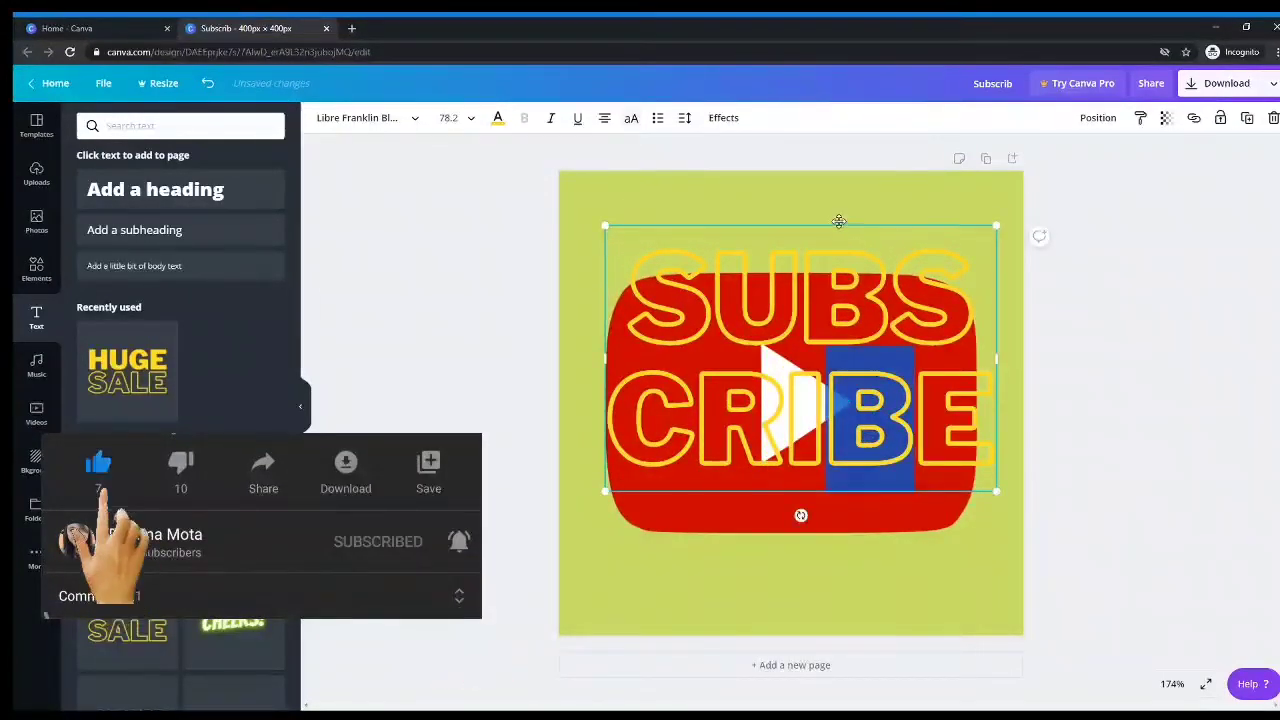
{"action": "left_click_drag", "start_coordinate": [837, 221], "coordinate": [832, 264]}
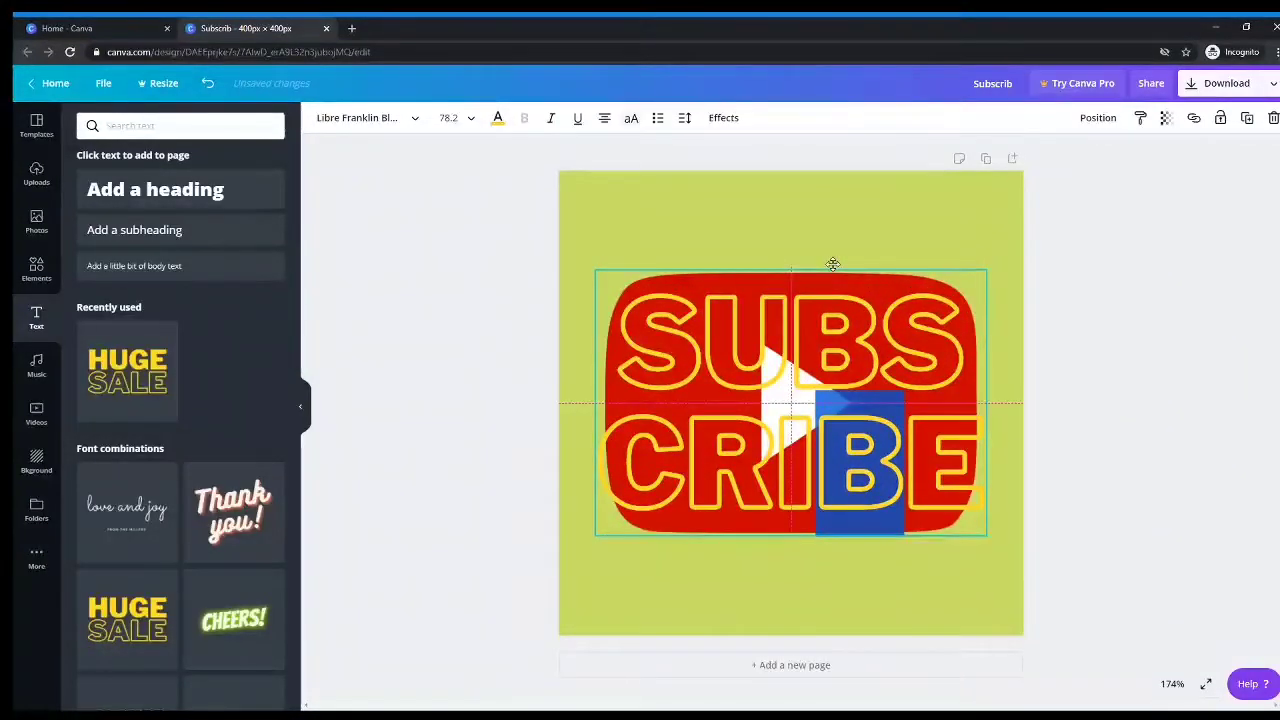
{"action": "left_click", "coordinate": [902, 607]}
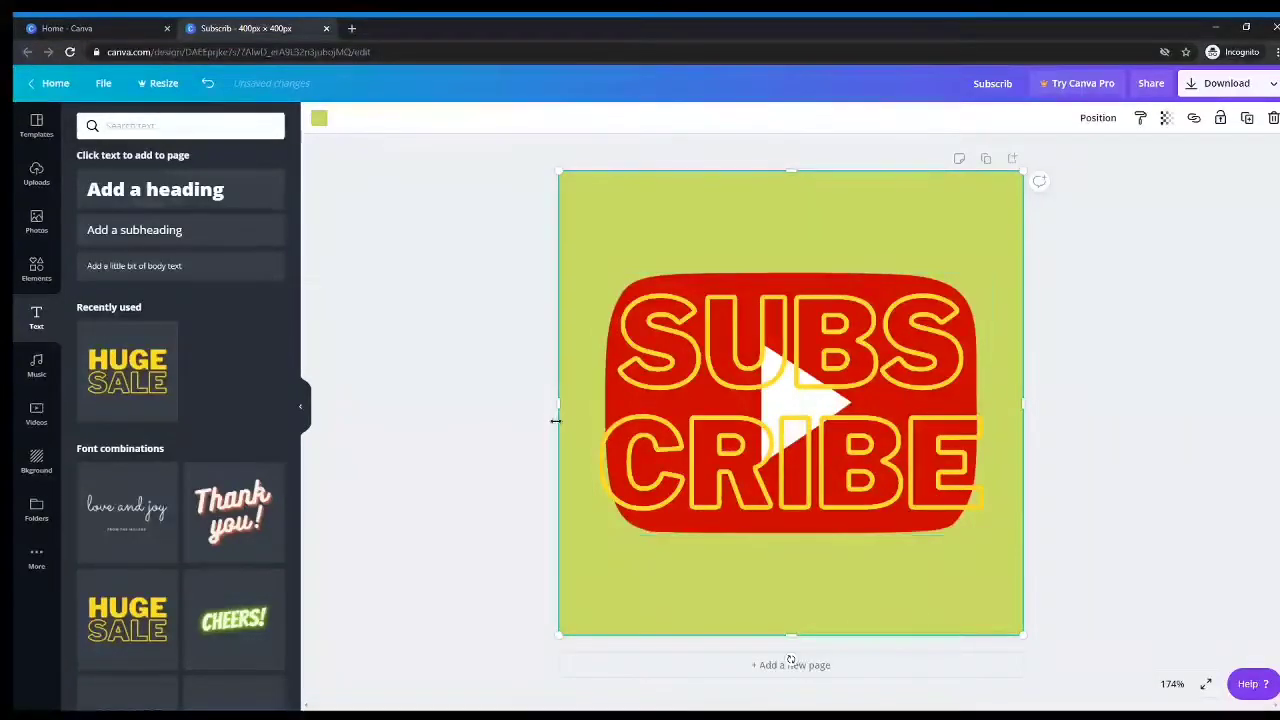
Enlarge the red logo slightly to match the SUBSCRIBE text's width, and place the text back over it
{"action": "left_click", "coordinate": [903, 287]}
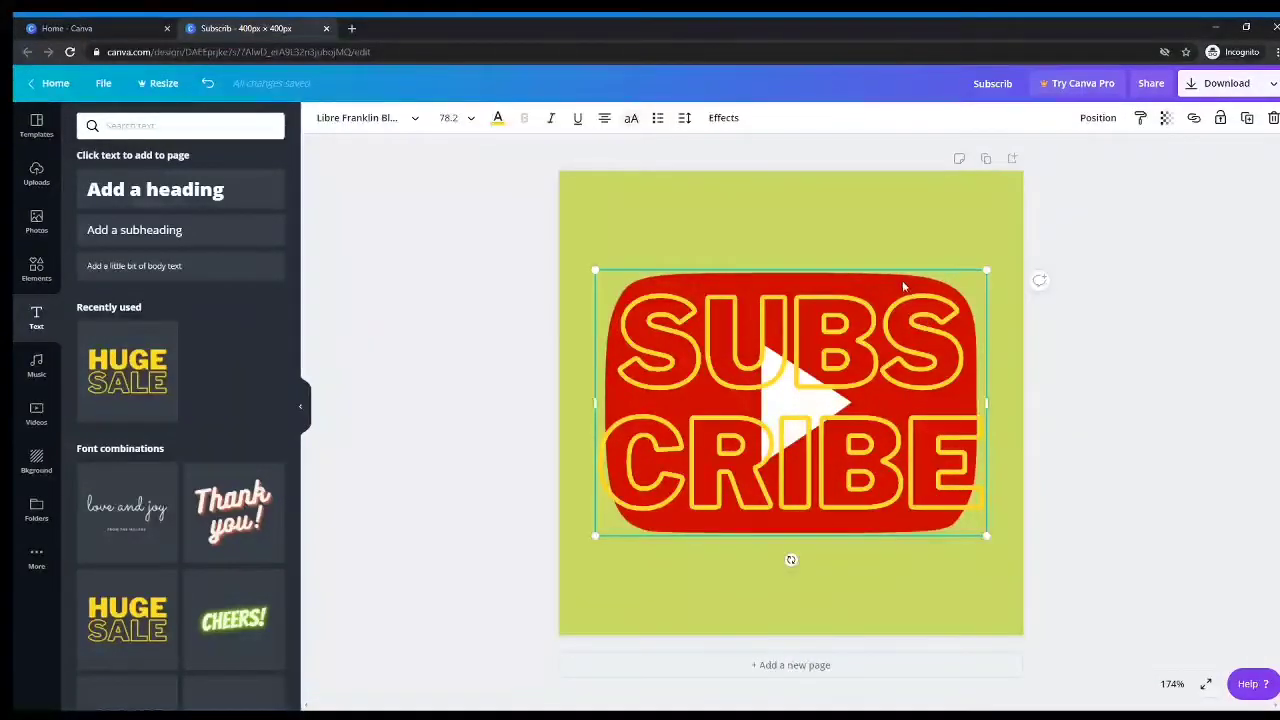
{"action": "left_click_drag", "start_coordinate": [903, 287], "coordinate": [889, 203]}
{"action": "left_click", "coordinate": [838, 456]}
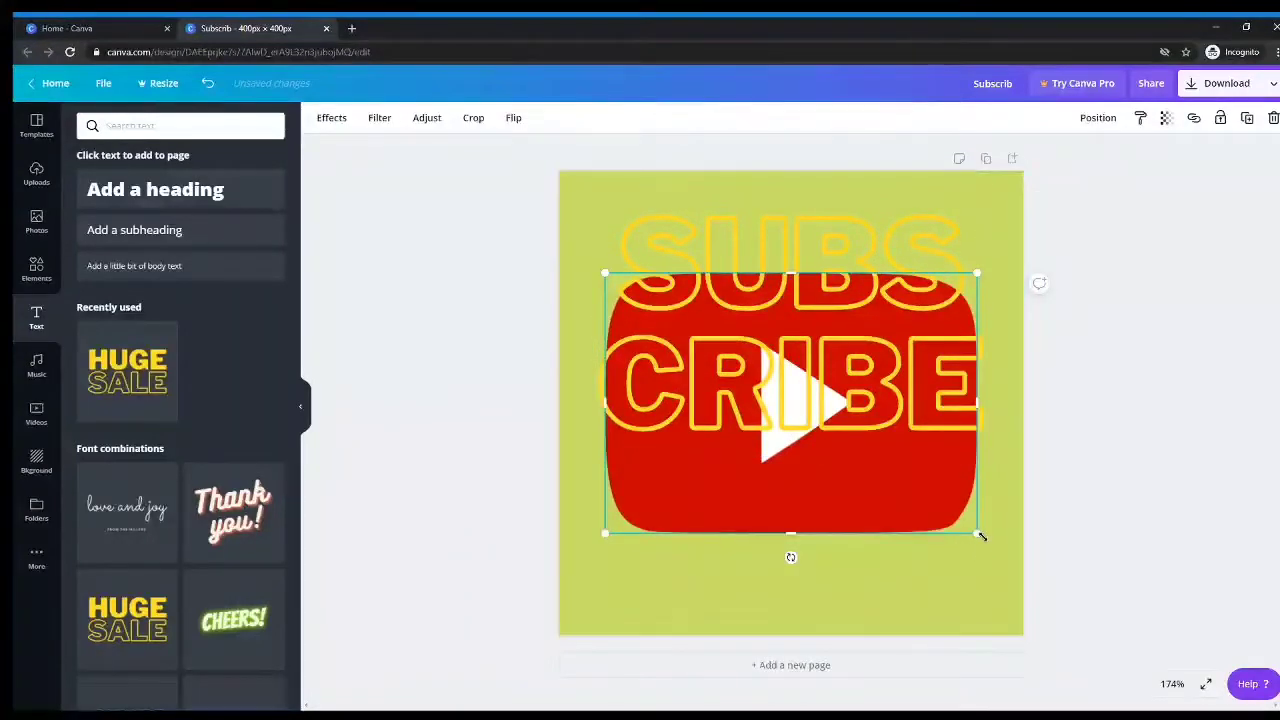
{"action": "left_click_drag", "start_coordinate": [979, 534], "coordinate": [999, 552]}
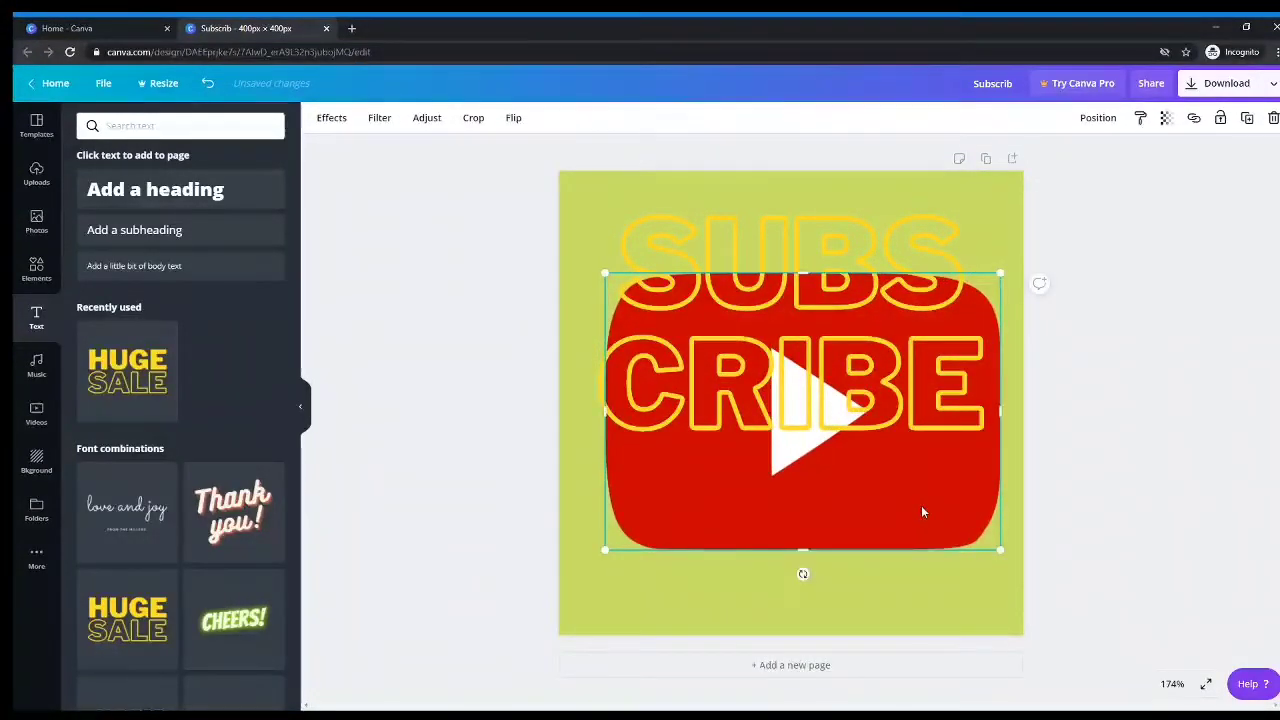
{"action": "mouse_move", "coordinate": [920, 514]}
{"action": "left_mouse_down"}
{"action": "mouse_move", "coordinate": [894, 507]}
{"action": "mouse_move", "coordinate": [908, 508]}
{"action": "left_mouse_up"}
{"action": "left_click", "coordinate": [900, 378]}
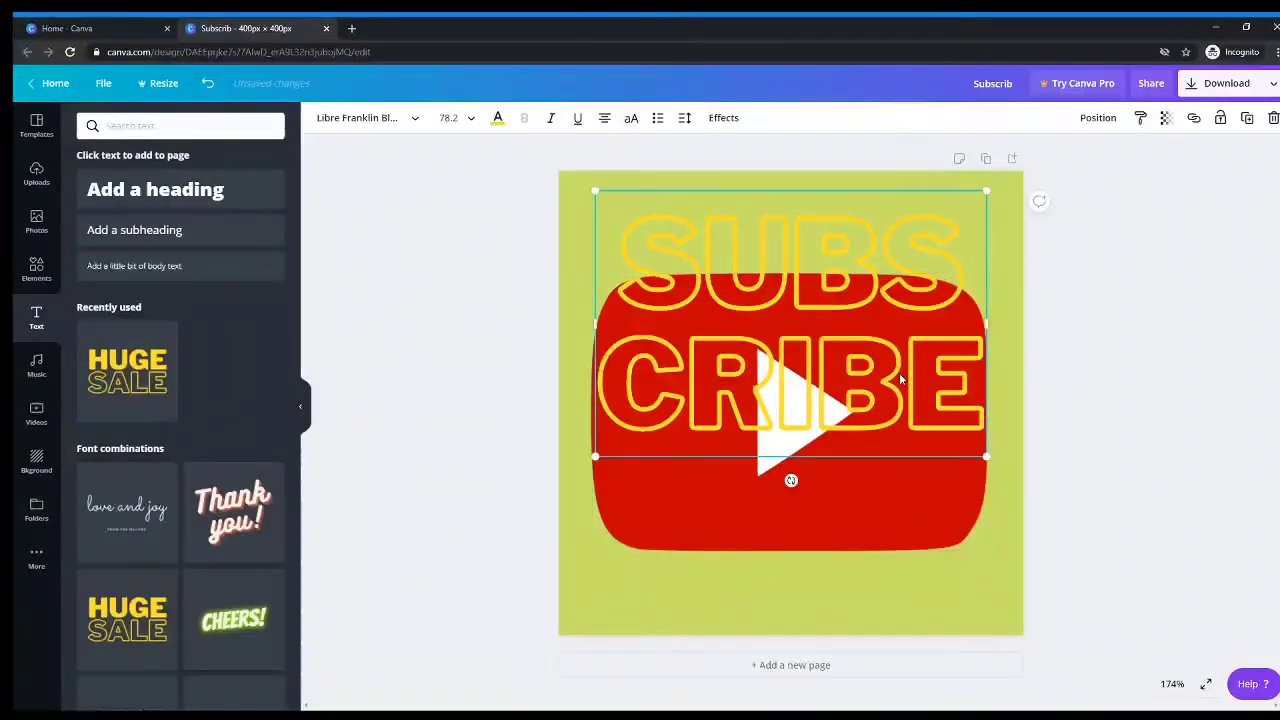
{"action": "left_click_drag", "start_coordinate": [900, 378], "coordinate": [896, 434]}
{"action": "left_click", "coordinate": [945, 591]}
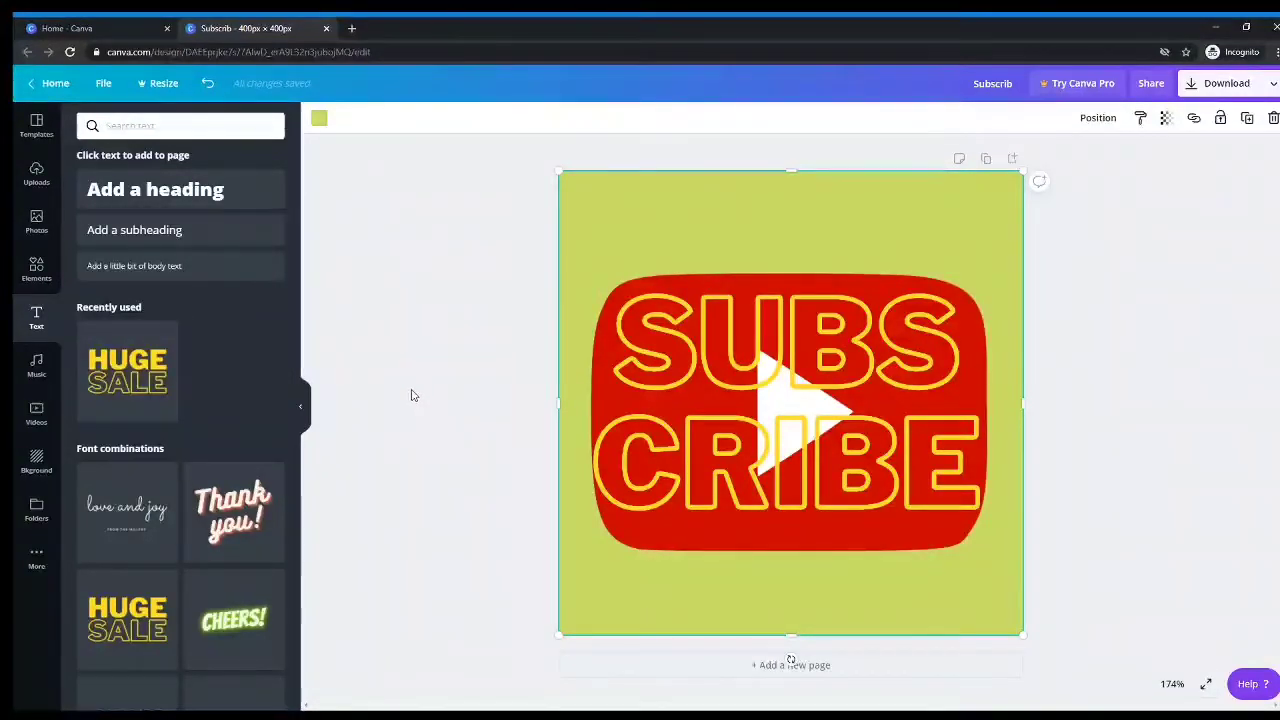
Move the SUBSCRIBE text up toward the page's upper edge and the red logo down toward its lower edge
{"action": "left_click", "coordinate": [874, 275]}
{"action": "left_click_drag", "start_coordinate": [874, 275], "coordinate": [874, 205]}
{"action": "left_click_drag", "start_coordinate": [849, 463], "coordinate": [888, 547]}
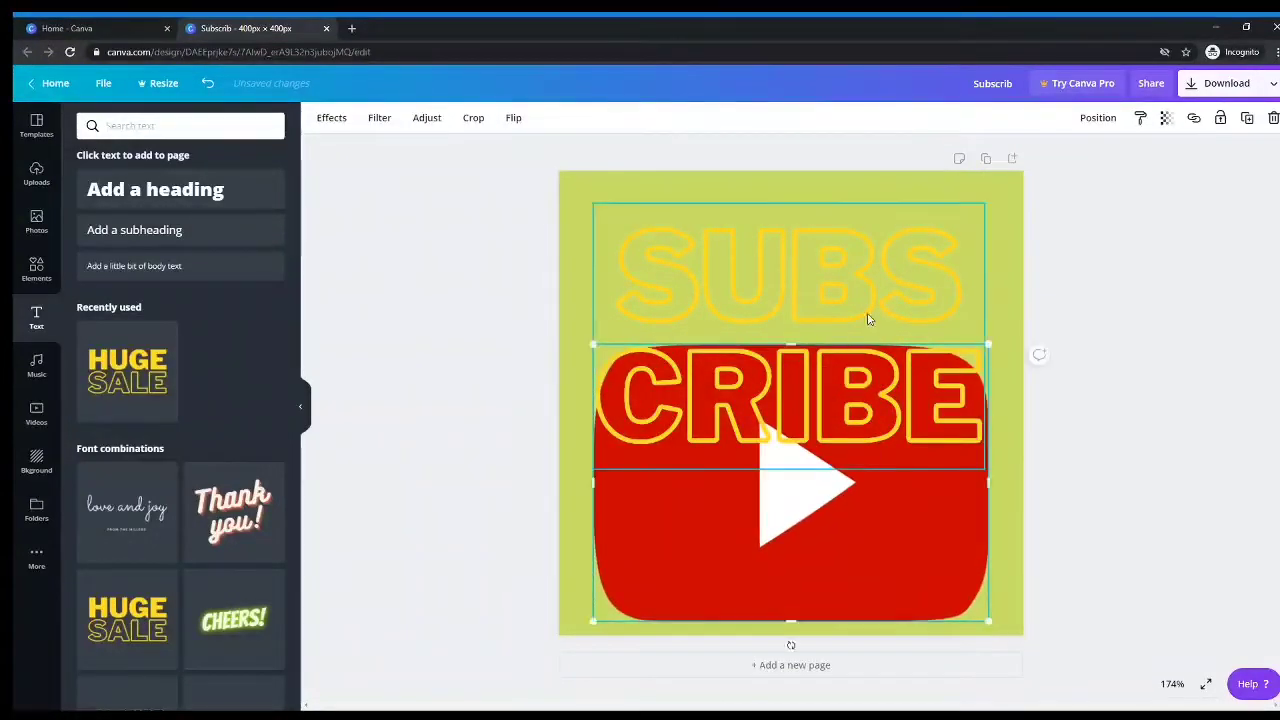
Place the SUBSCRIBE text over the red logo and add the "Thank you!" font combination to the page
{"action": "left_click_drag", "start_coordinate": [872, 290], "coordinate": [875, 428]}
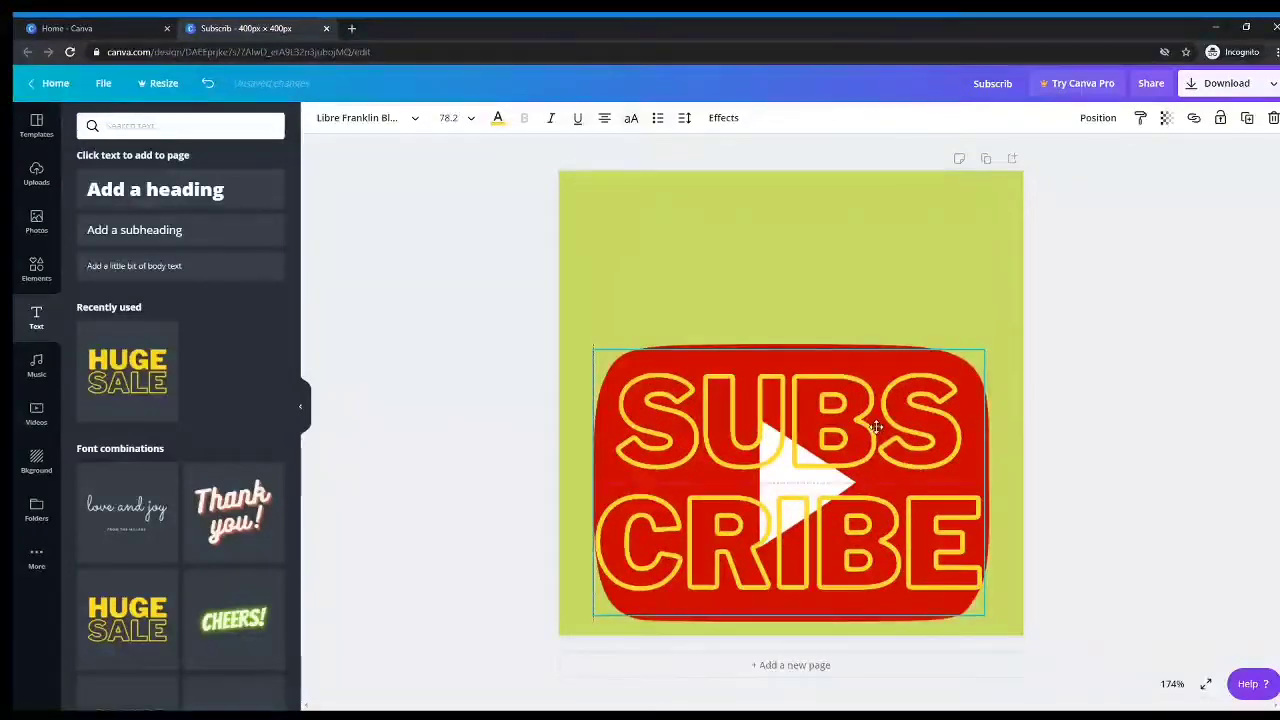
{"action": "left_click", "coordinate": [585, 330]}
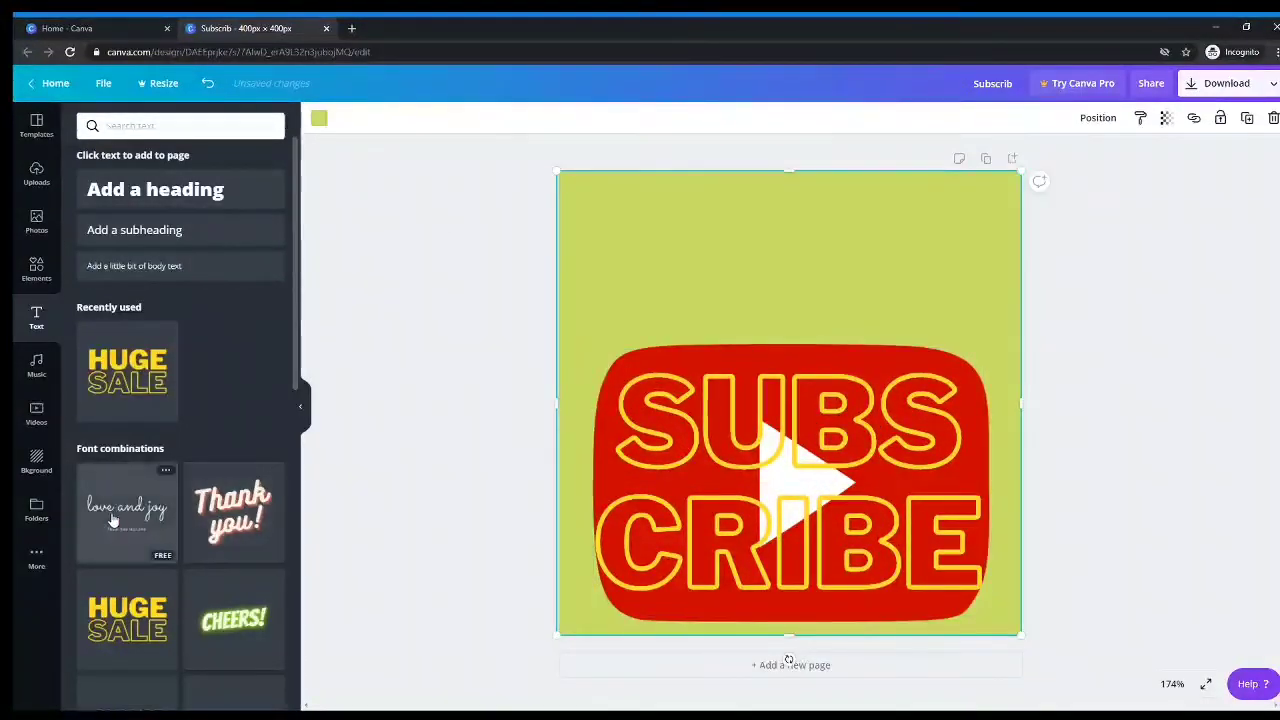
{"action": "left_click", "coordinate": [232, 510]}
{"action": "left_click_drag", "start_coordinate": [840, 317], "coordinate": [840, 396]}
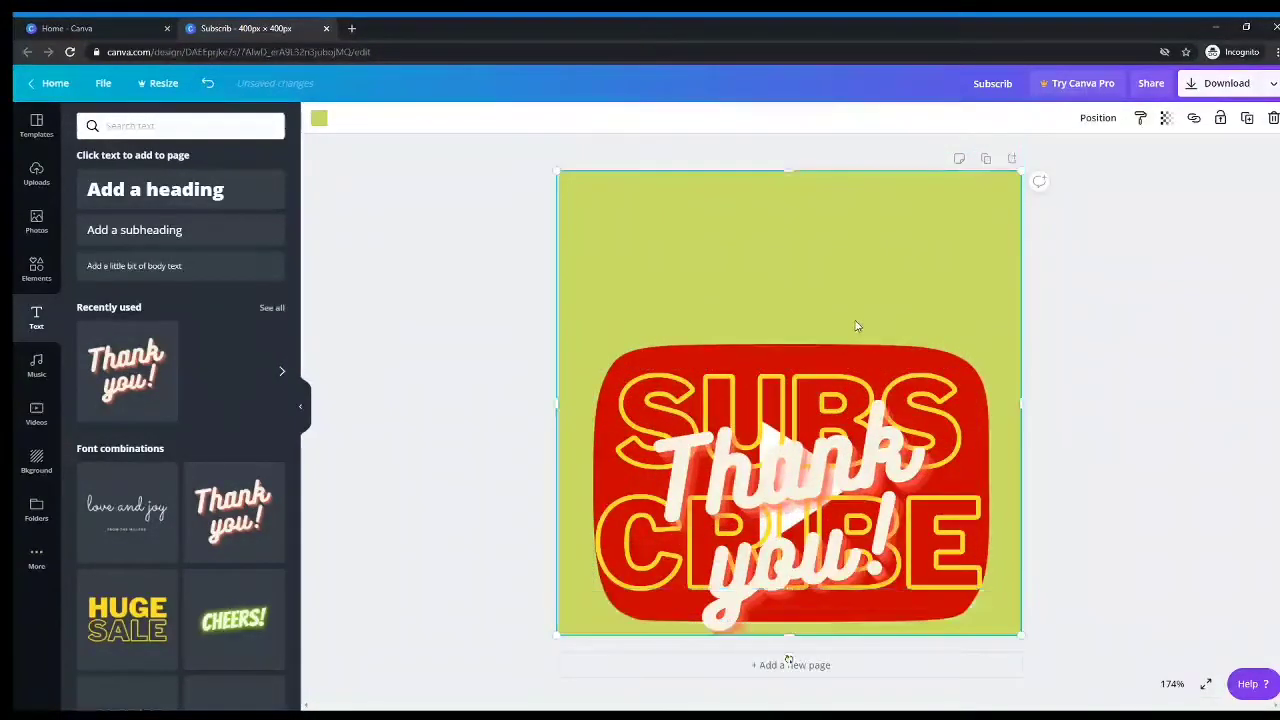
Move the red logo up to the page's upper edge and place the SUBSCRIBE text back over it
{"action": "left_click", "coordinate": [852, 360]}
{"action": "left_click_drag", "start_coordinate": [860, 340], "coordinate": [857, 177]}
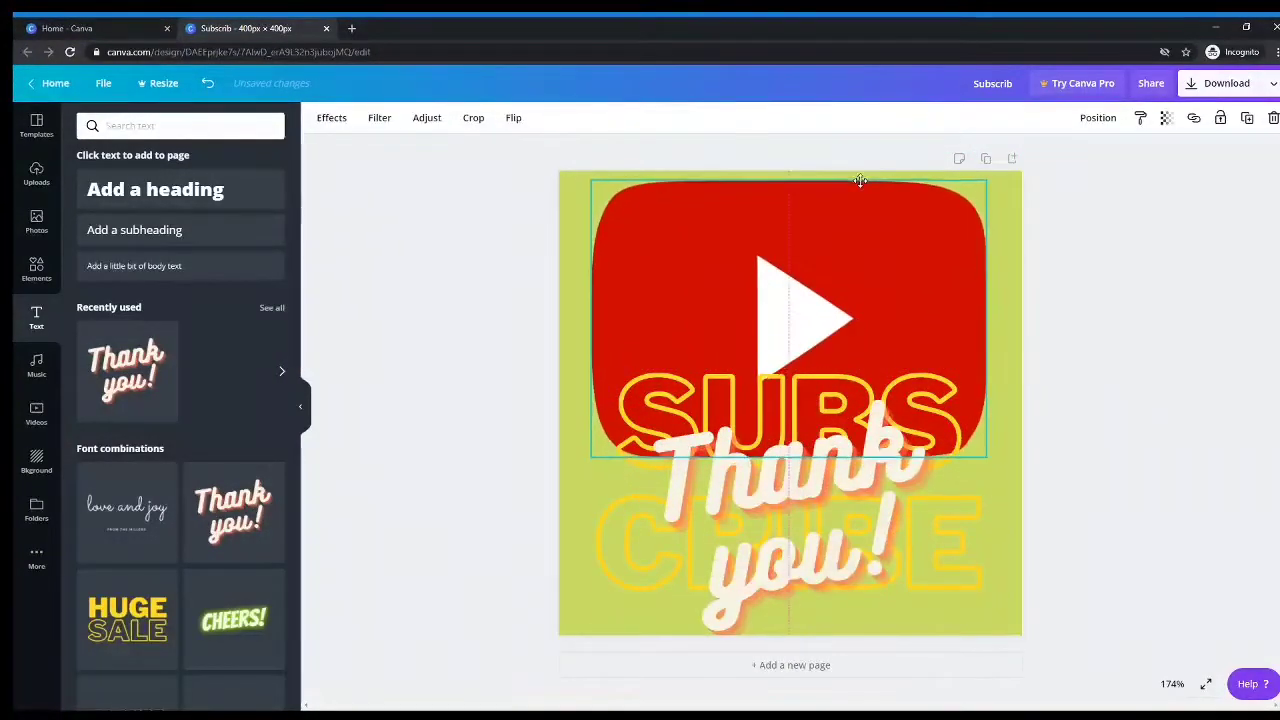
{"action": "left_click", "coordinate": [960, 540]}
{"action": "left_click_drag", "start_coordinate": [959, 571], "coordinate": [891, 237]}
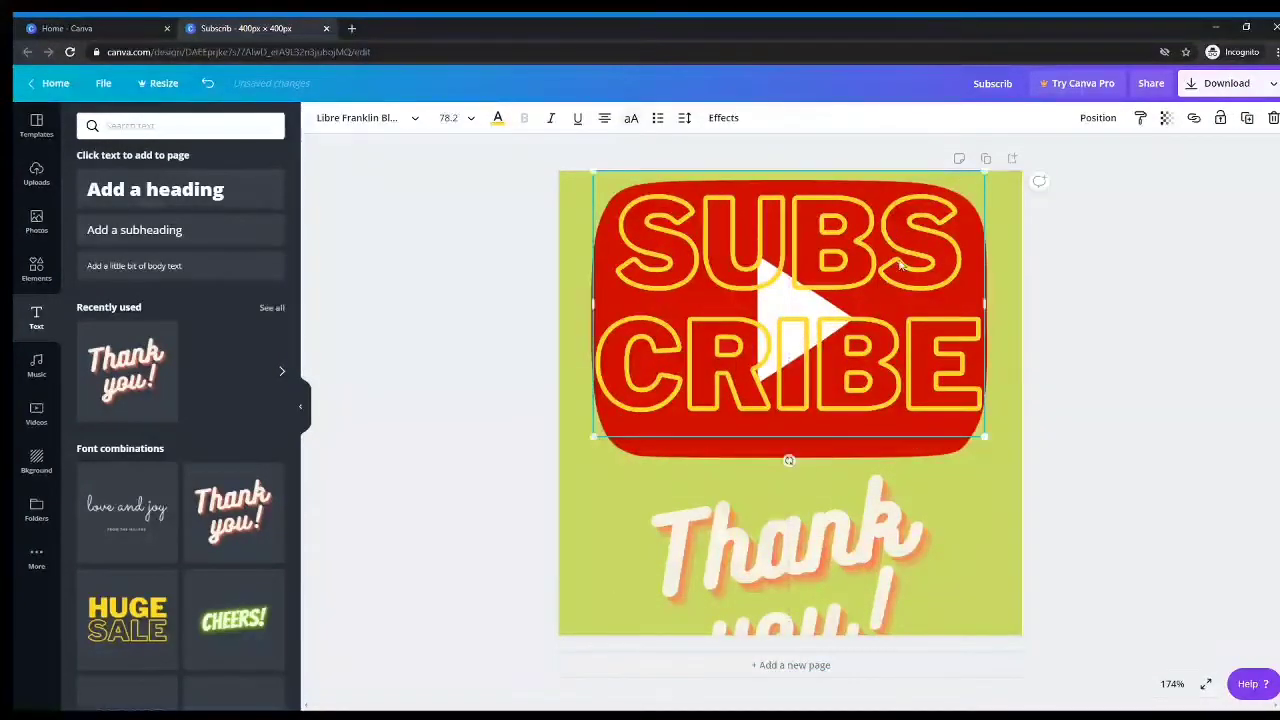
Shrink the "Thank you!" text to about font size 53.6 and position it centred below the SUBSCRIBE text
{"action": "left_click_drag", "start_coordinate": [831, 540], "coordinate": [830, 426]}
{"action": "left_click_drag", "start_coordinate": [967, 357], "coordinate": [943, 414]}
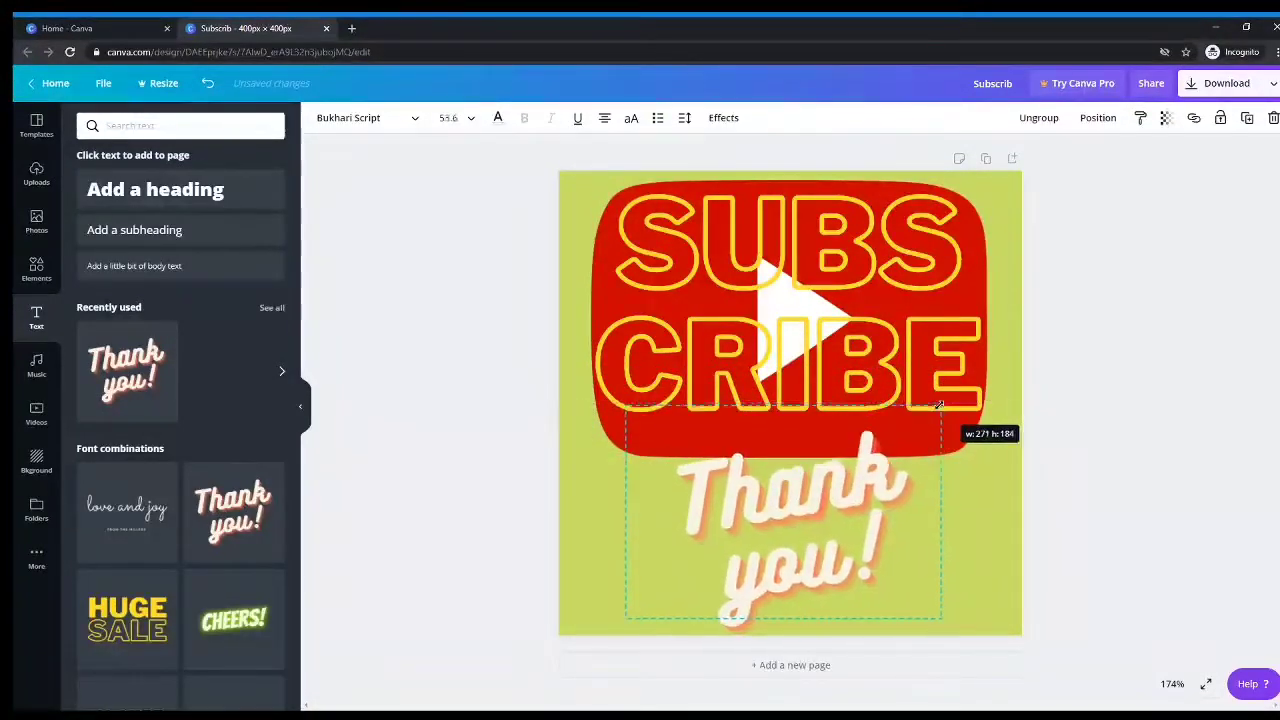
{"action": "mouse_move", "coordinate": [806, 486]}
{"action": "left_mouse_down"}
{"action": "mouse_move", "coordinate": [672, 492]}
{"action": "mouse_move", "coordinate": [800, 470]}
{"action": "left_mouse_up"}
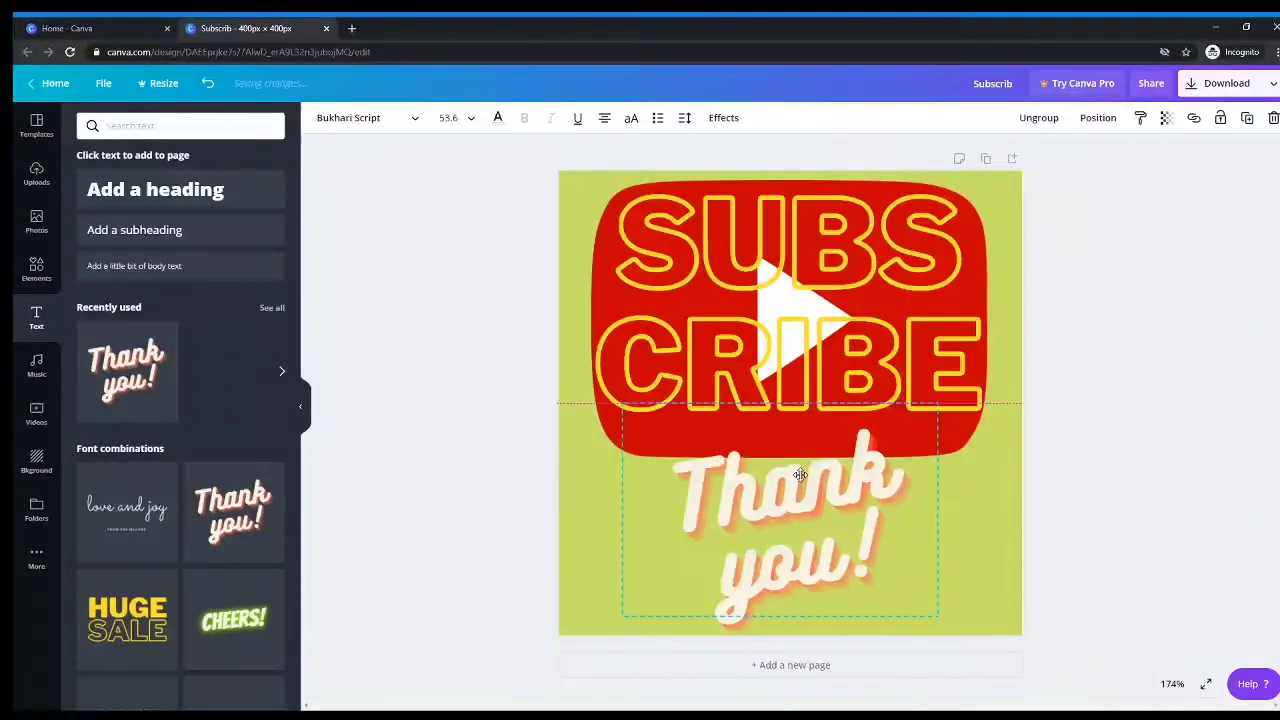
{"action": "left_click", "coordinate": [1236, 507]}
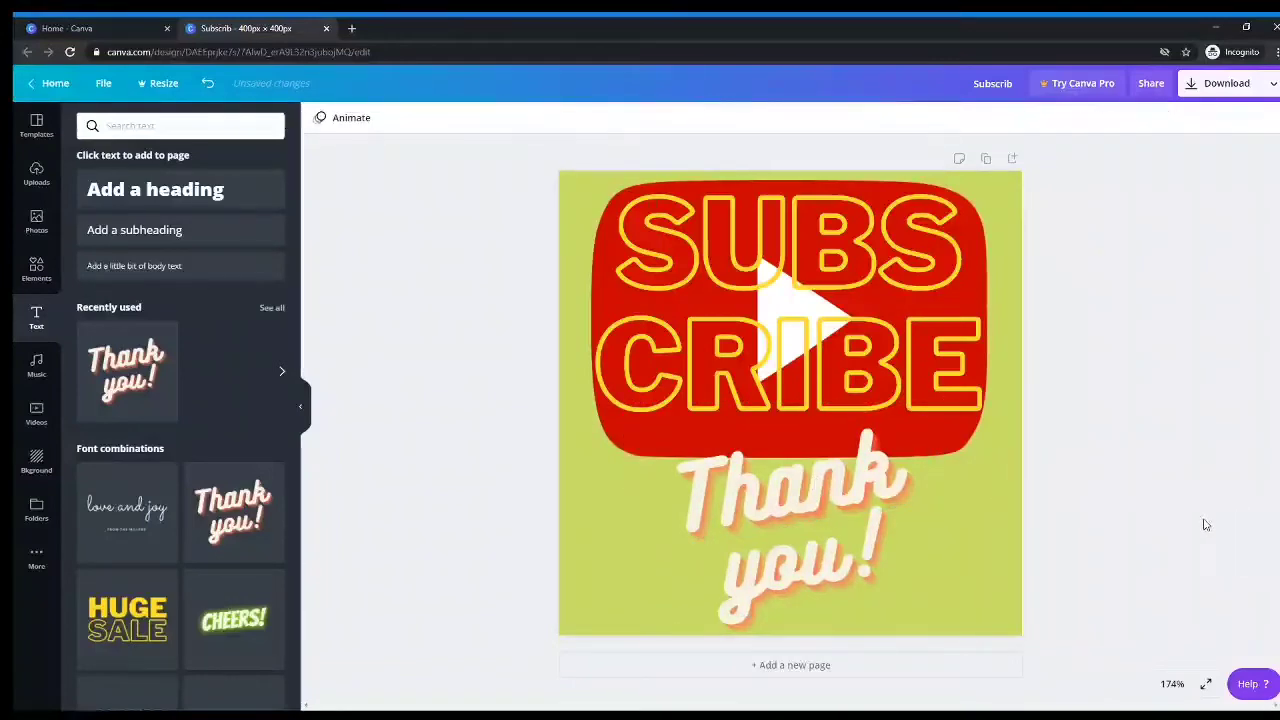
Download the finished design as a PNG and dismiss the Canva Pro trial offer
{"action": "left_click", "coordinate": [1226, 83]}
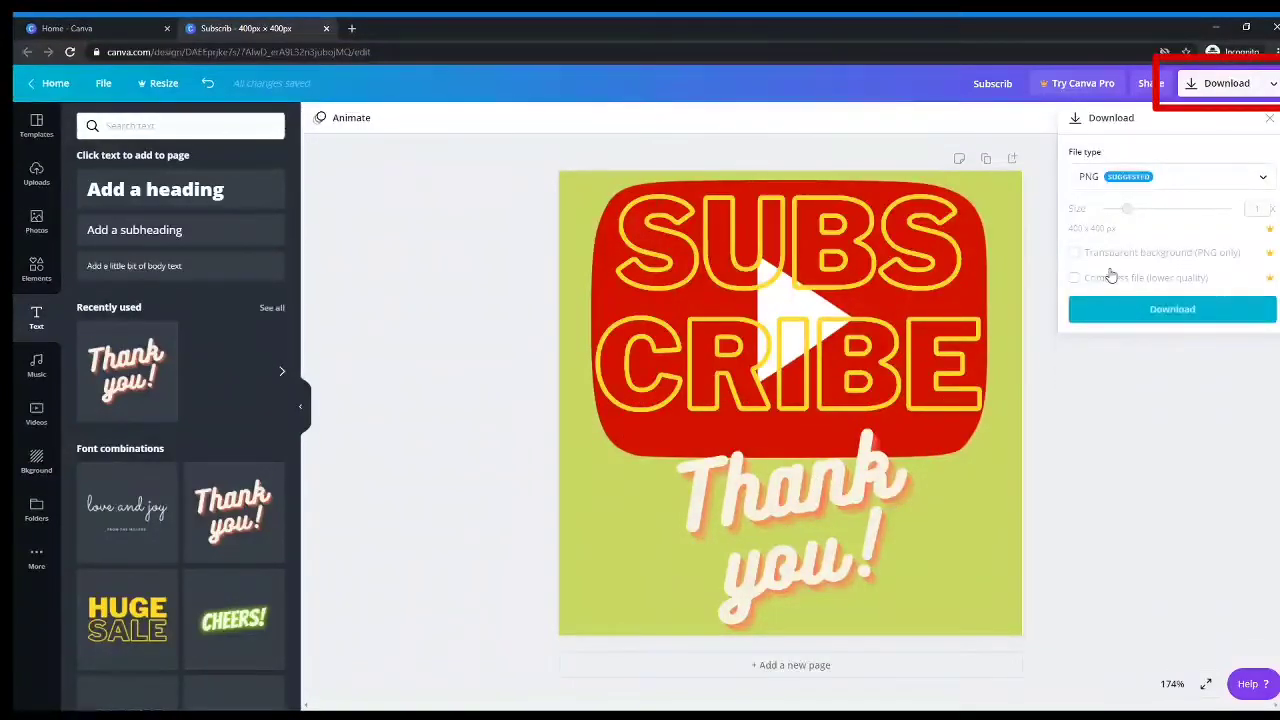
{"action": "left_click", "coordinate": [1125, 318]}
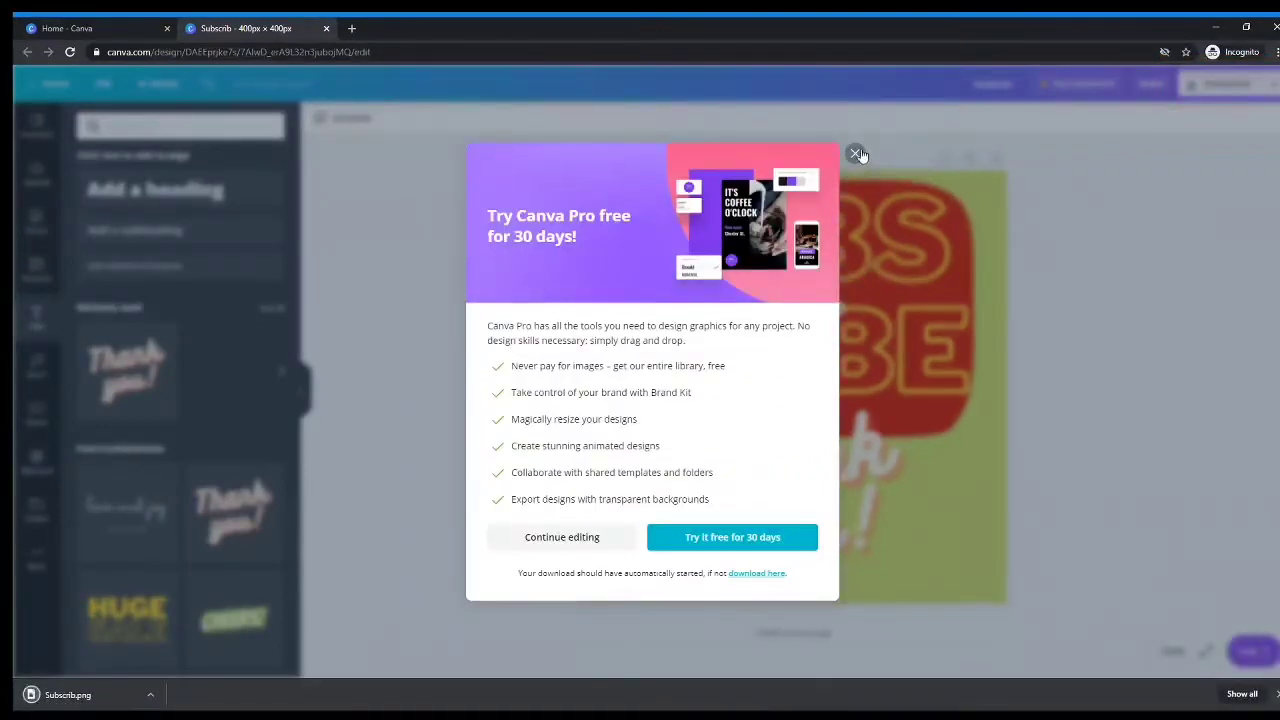
{"action": "left_click", "coordinate": [856, 154]}
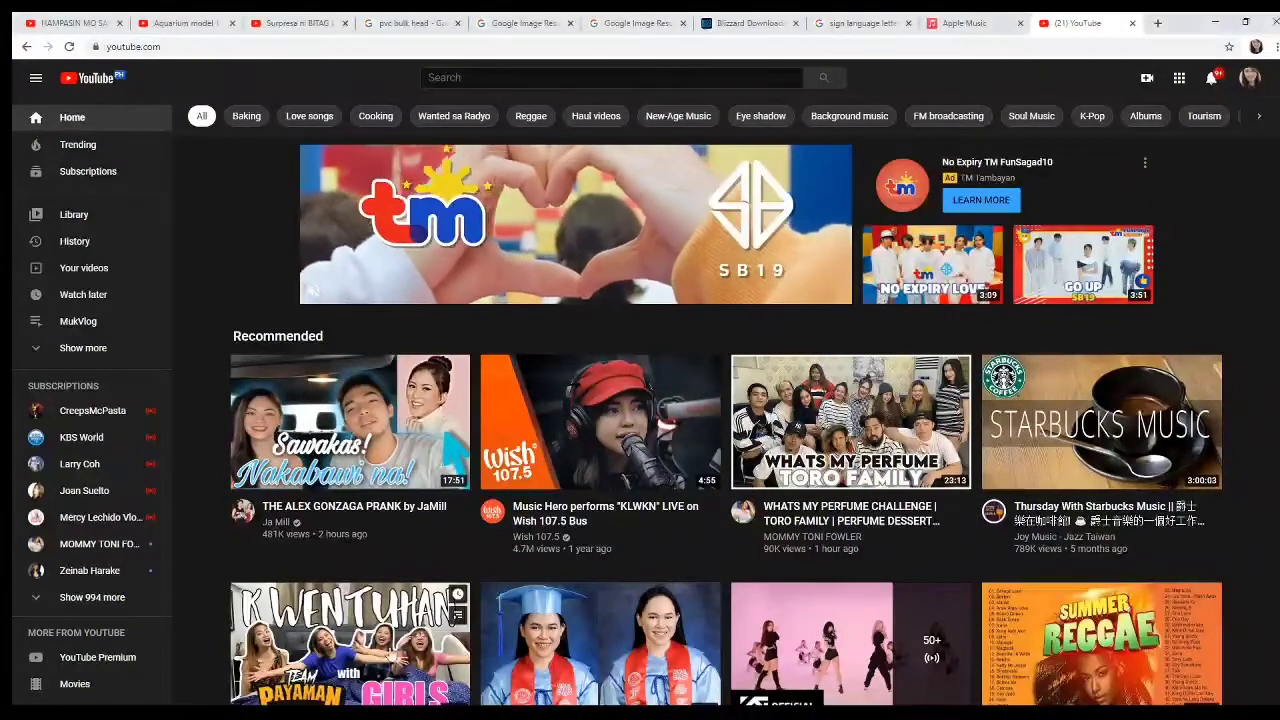
Switch to YouTube and open the channel's Branding settings in YouTube Studio
{"action": "left_click", "coordinate": [1250, 78]}
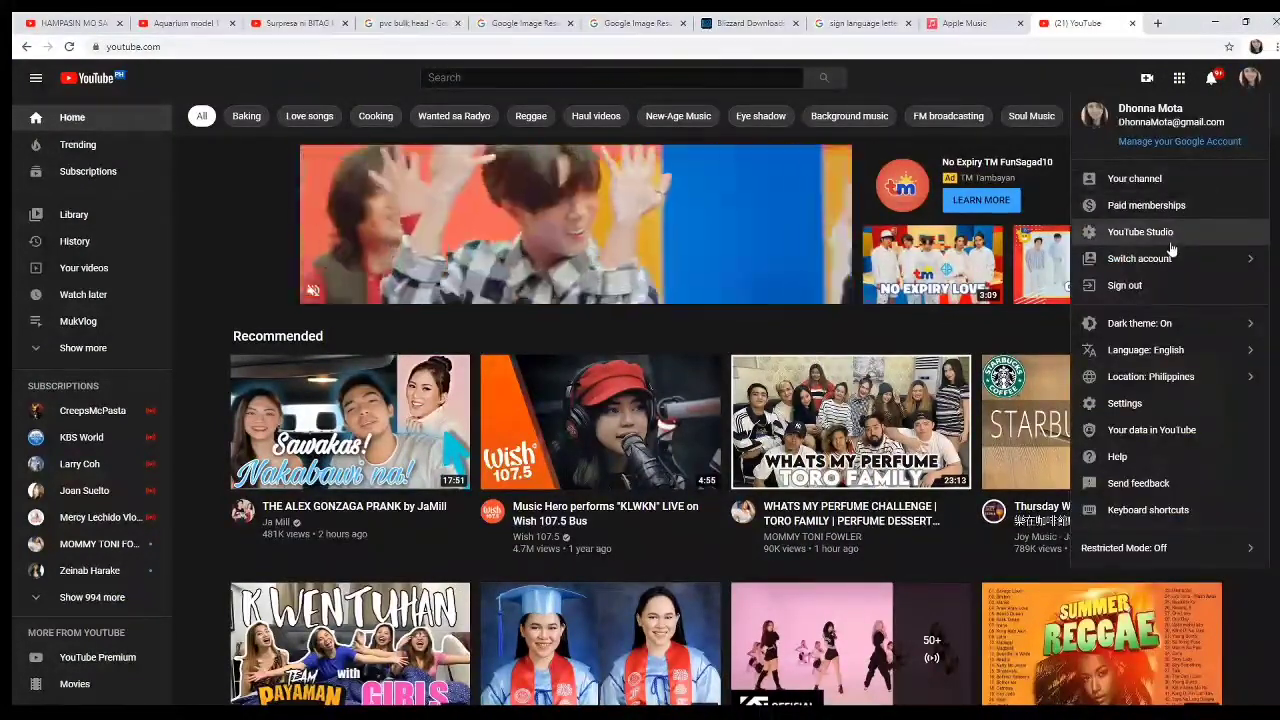
{"action": "left_click", "coordinate": [1172, 240]}
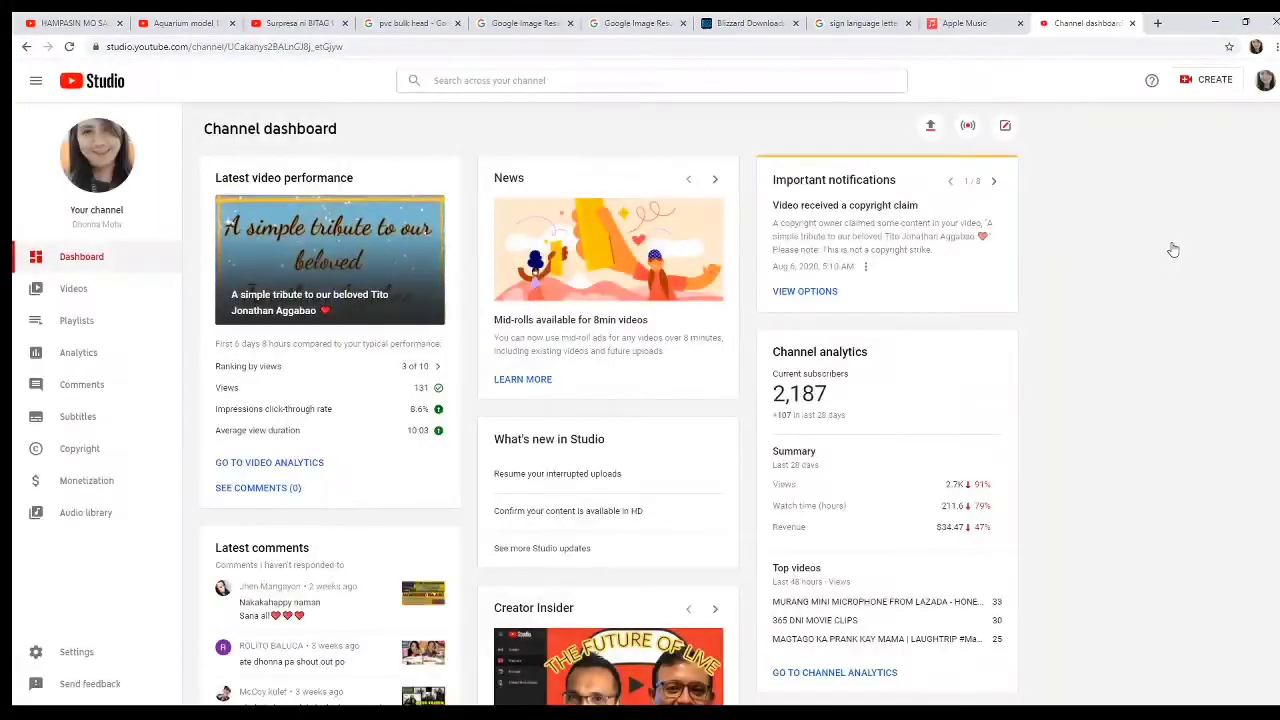
{"action": "left_click", "coordinate": [72, 658]}
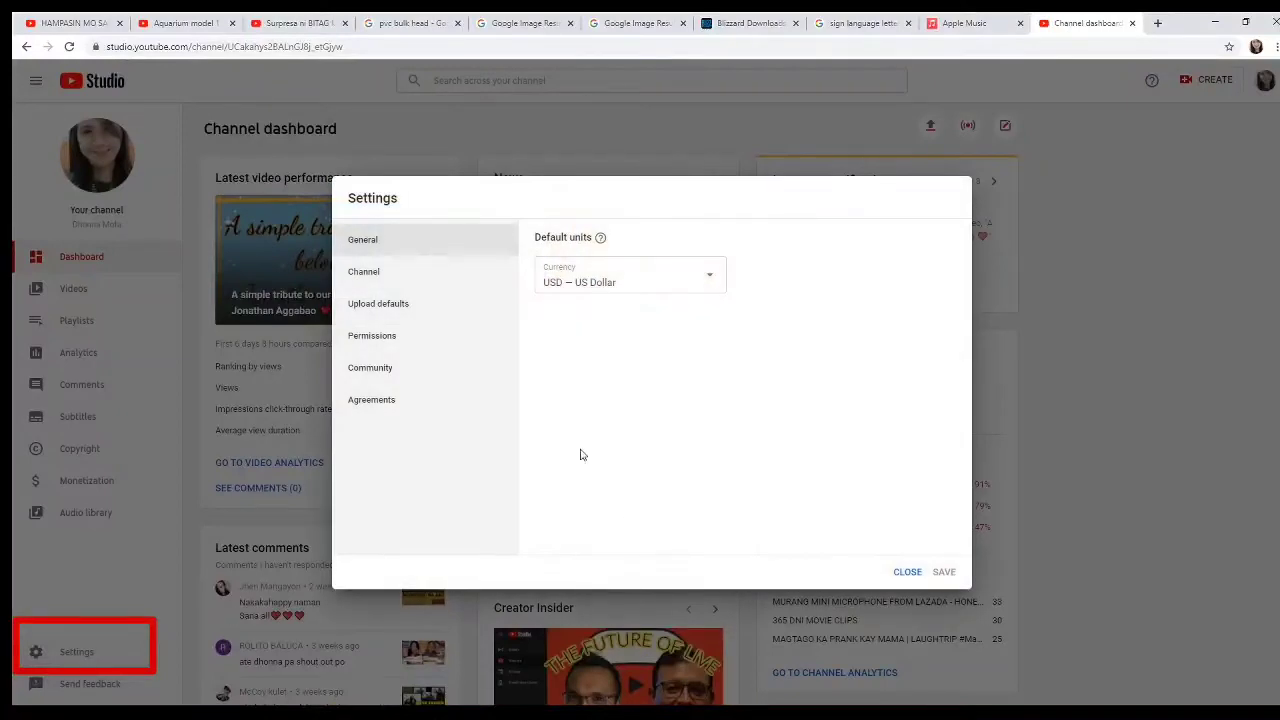
{"action": "left_click", "coordinate": [407, 274]}
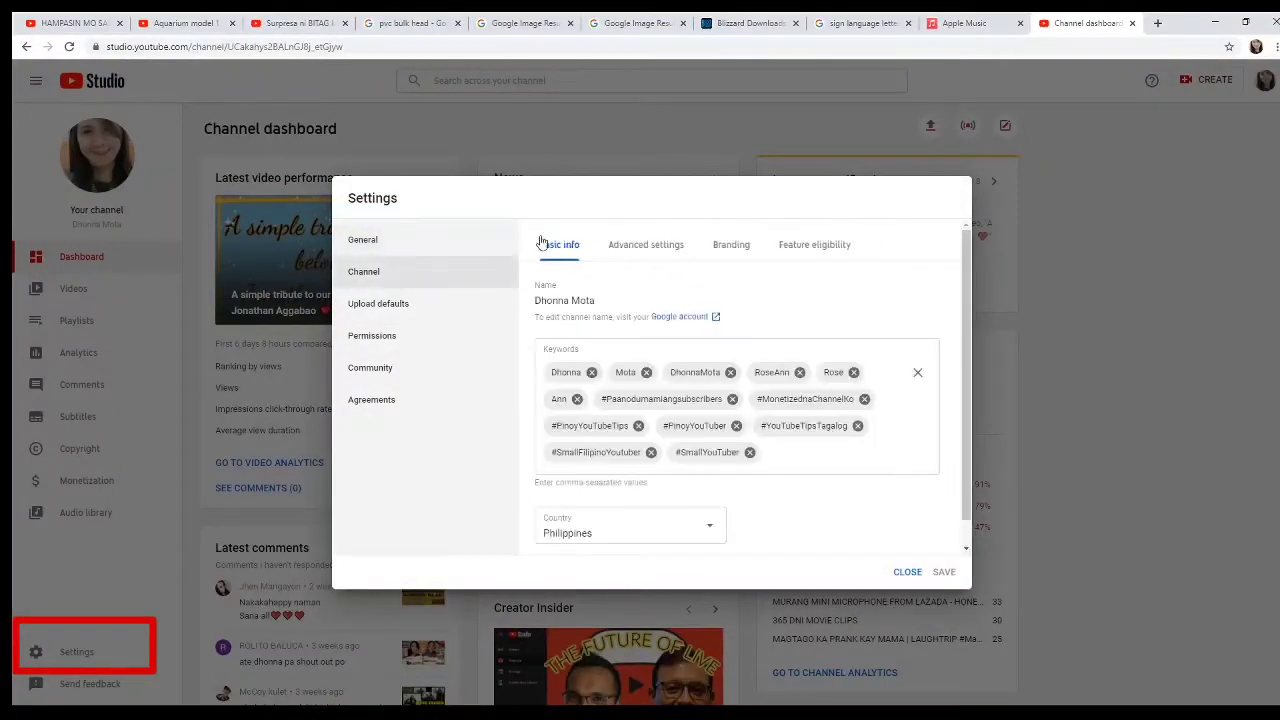
{"action": "left_click", "coordinate": [740, 250]}
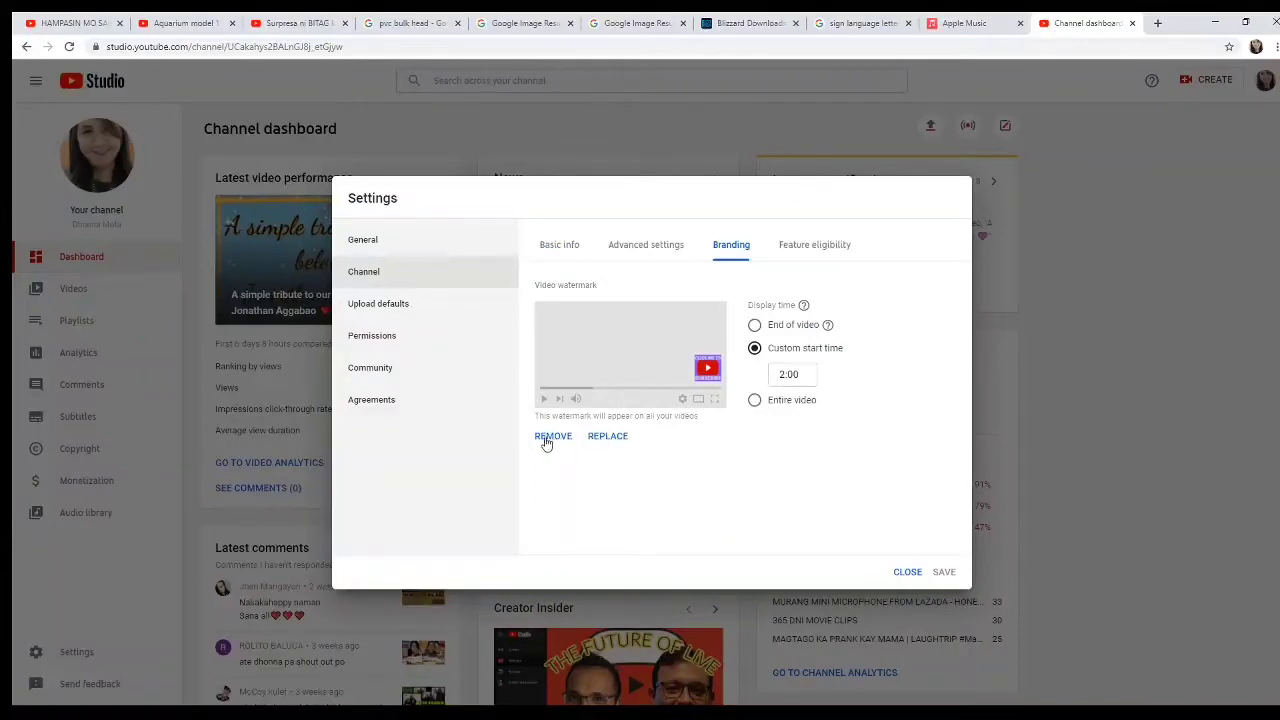
Replace the video watermark with the downloaded subscribe image, change its custom start time and save the settings
{"action": "left_click", "coordinate": [617, 438]}
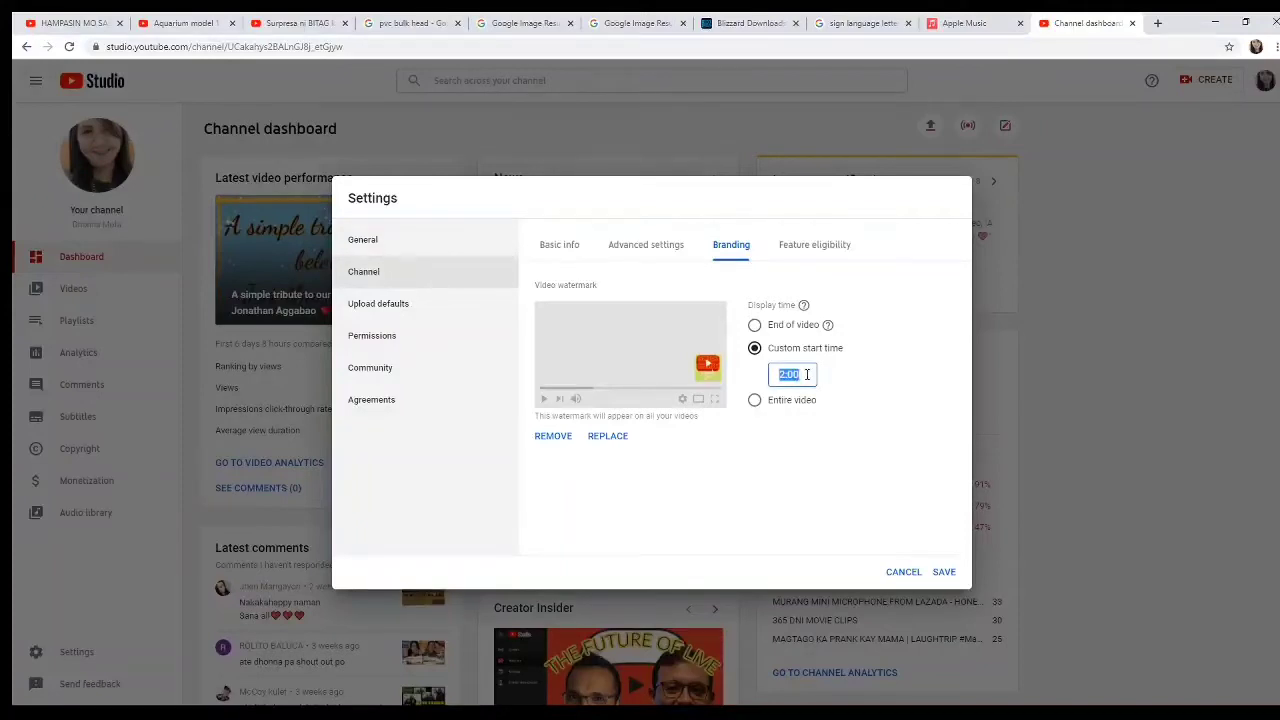
{"action": "type", "text": "1"}
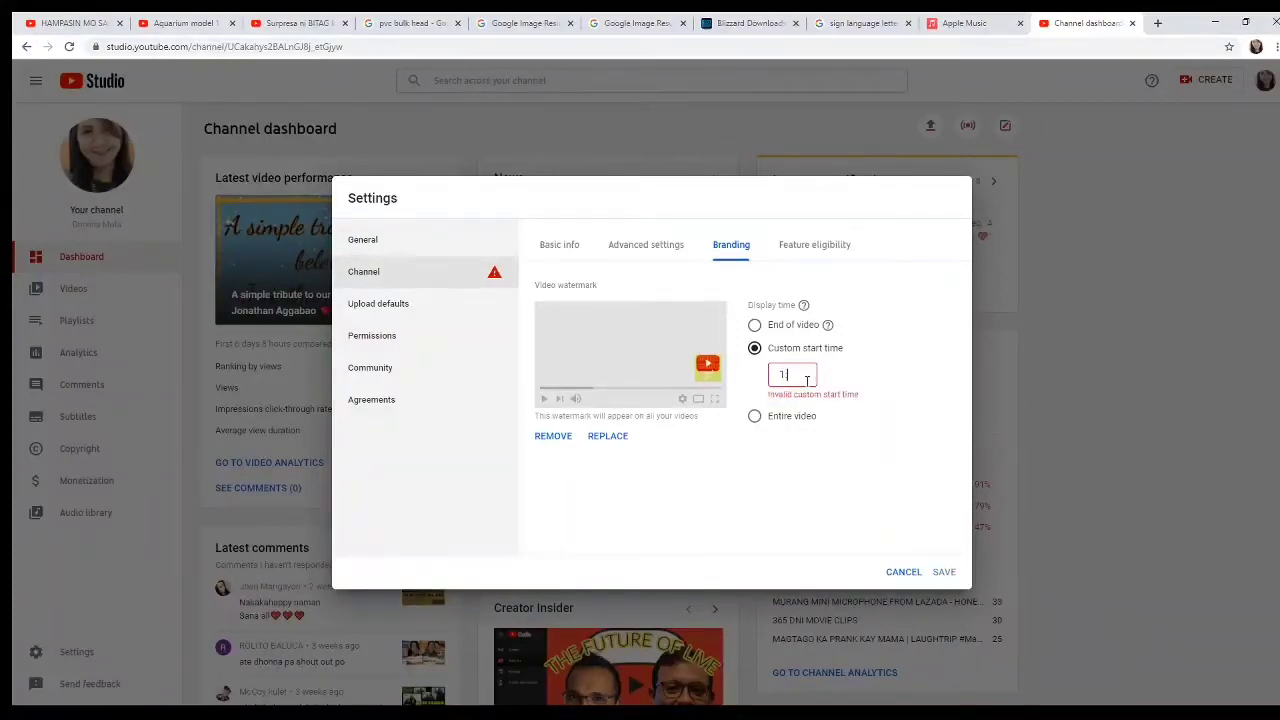
{"action": "left_click", "coordinate": [756, 402]}
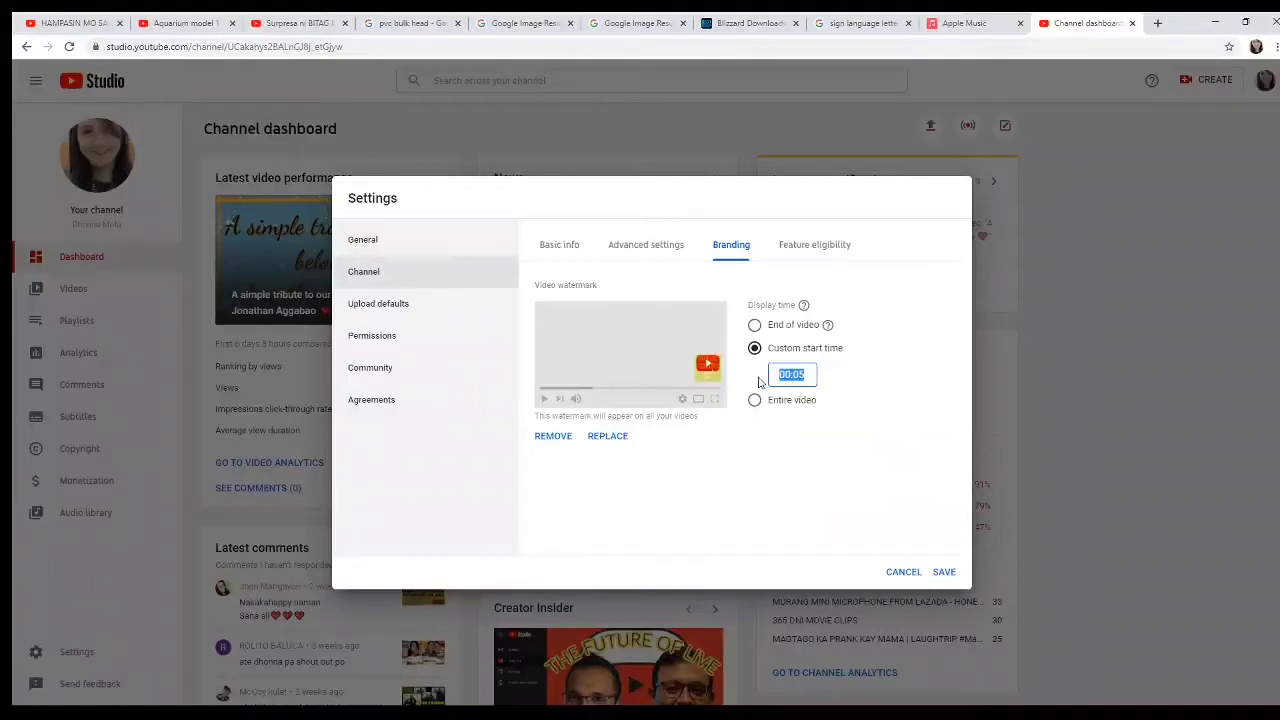
{"action": "type", "text": "1"}
{"action": "left_click", "coordinate": [944, 573]}
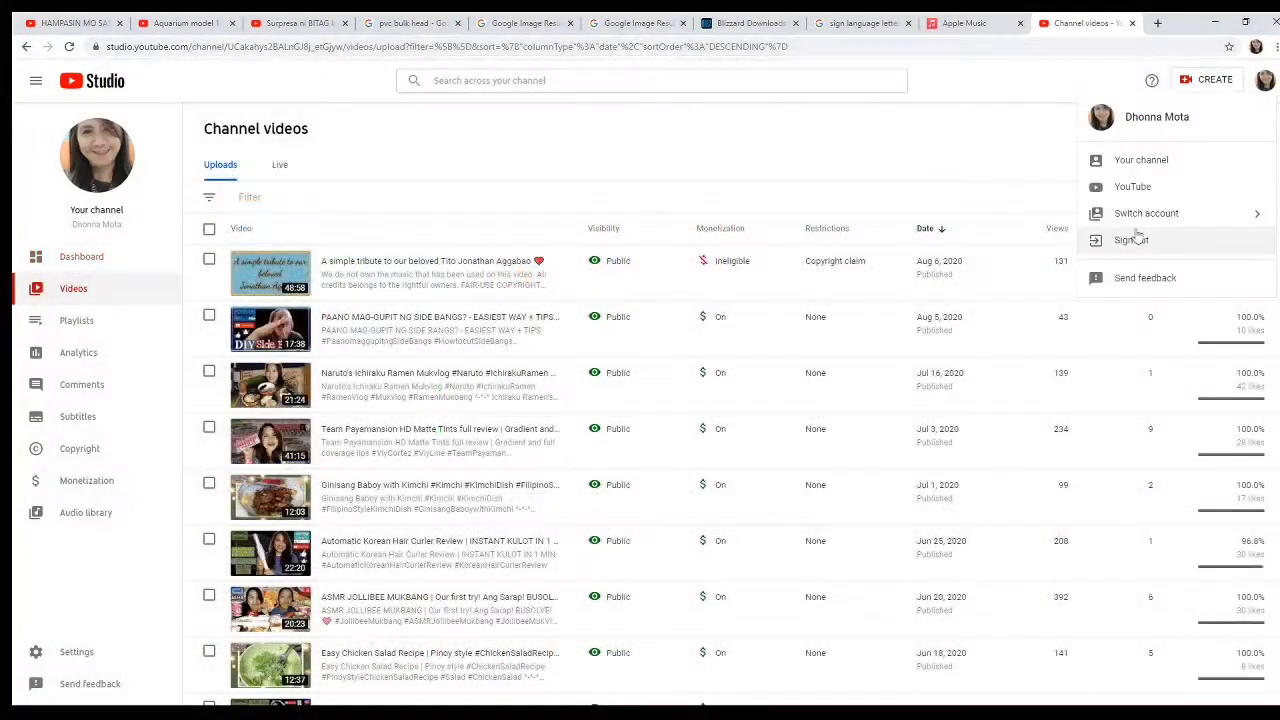
Open the featured monetization video from the channel page, dismiss the YouTube Premium offer and skip to about 1:52
{"action": "left_click", "coordinate": [1150, 161]}
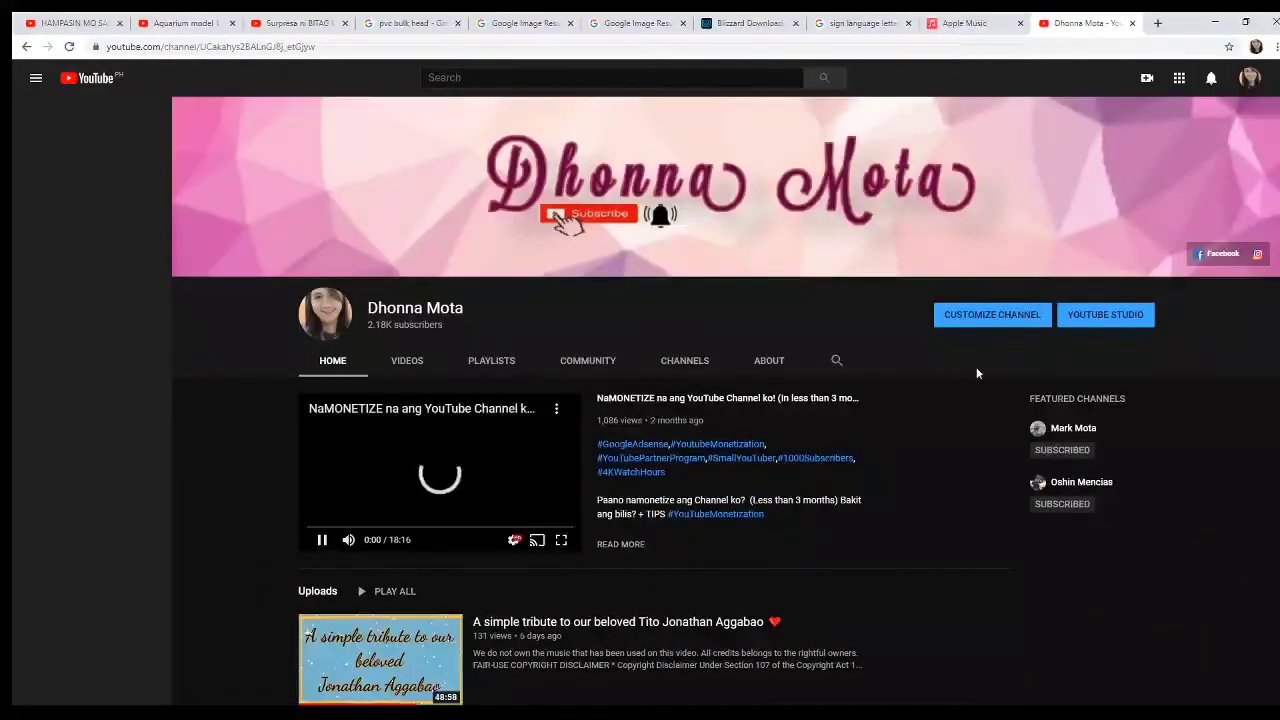
{"action": "scroll", "coordinate": [829, 547], "scroll_direction": "down", "scroll_amount": 2}
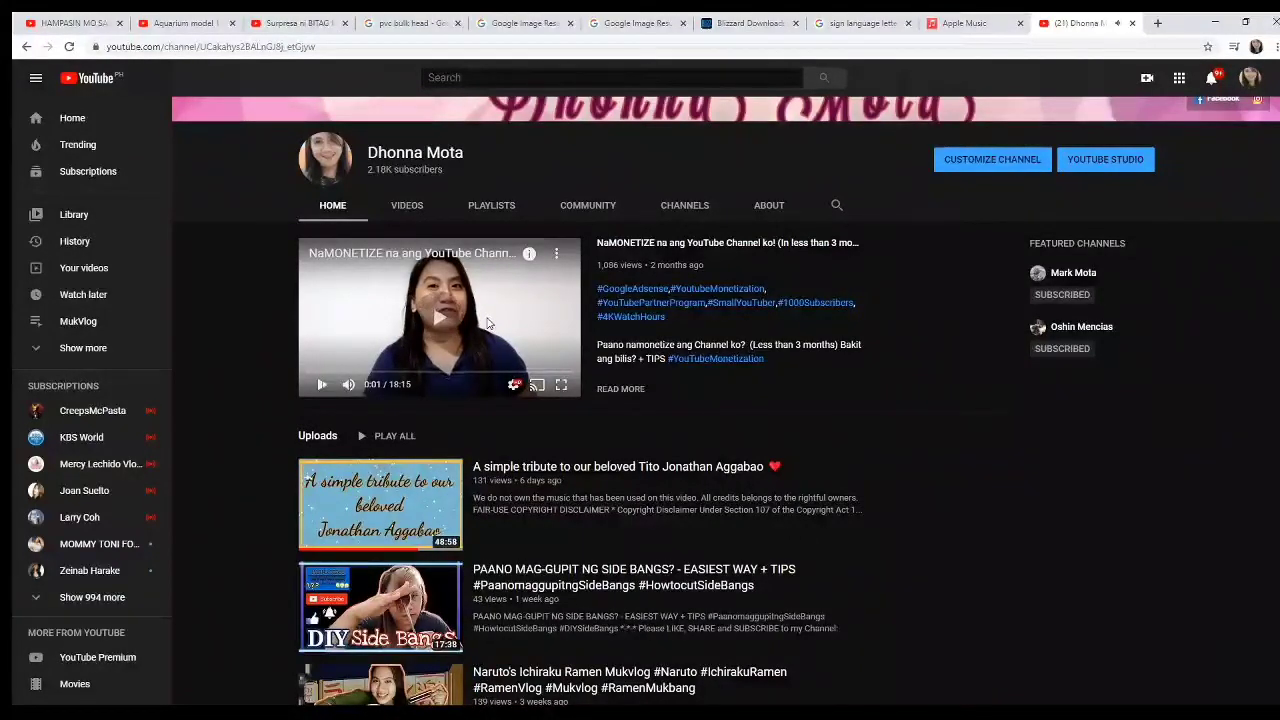
{"action": "left_click", "coordinate": [860, 344]}
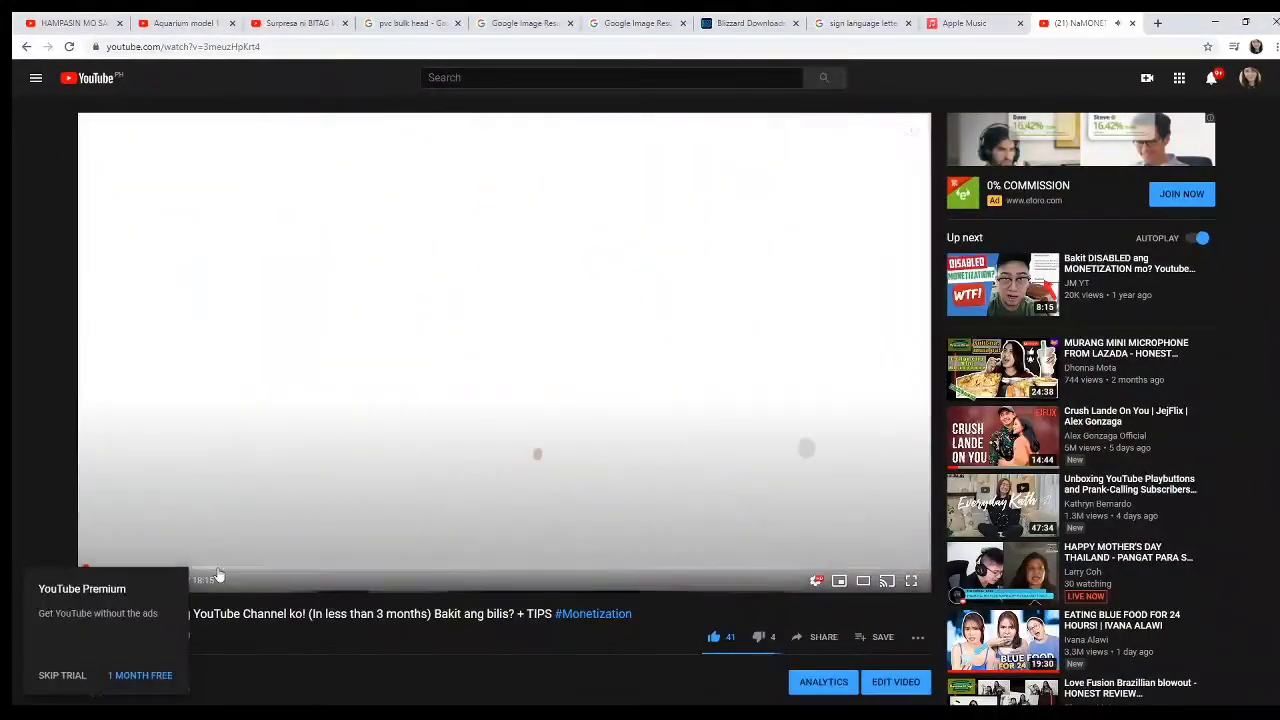
{"action": "left_click", "coordinate": [182, 683]}
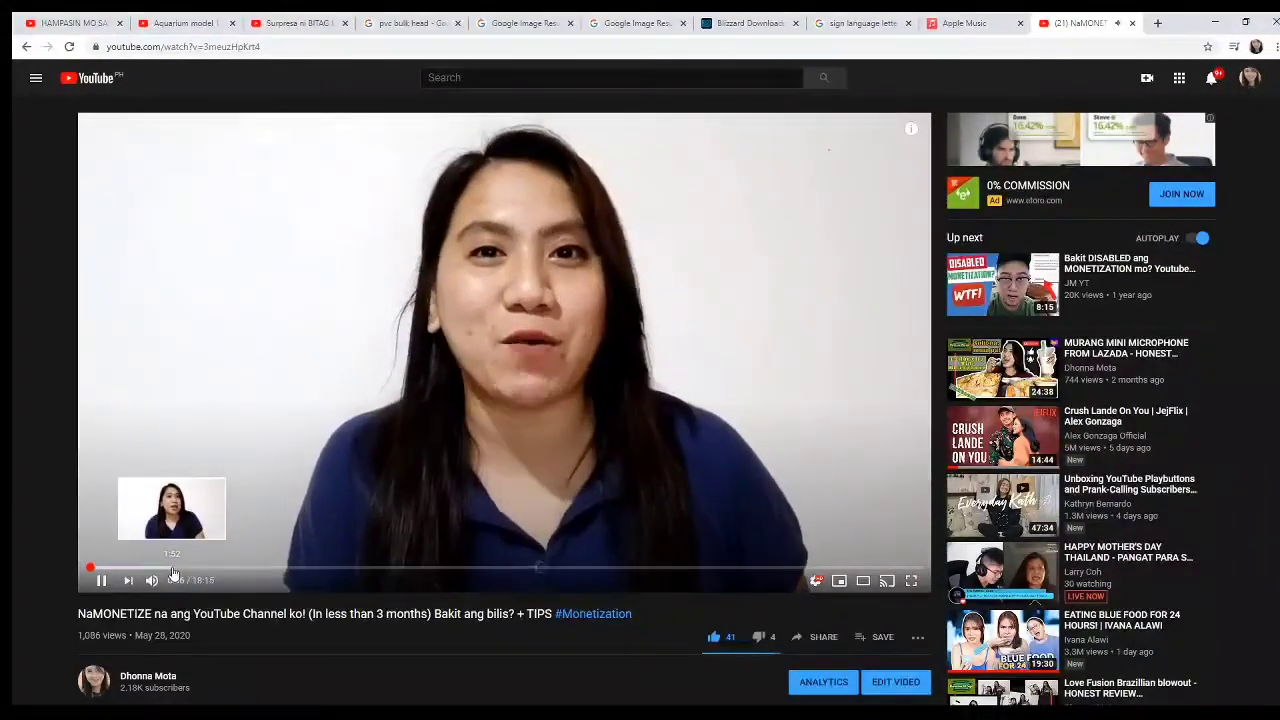
{"action": "left_click", "coordinate": [177, 569]}
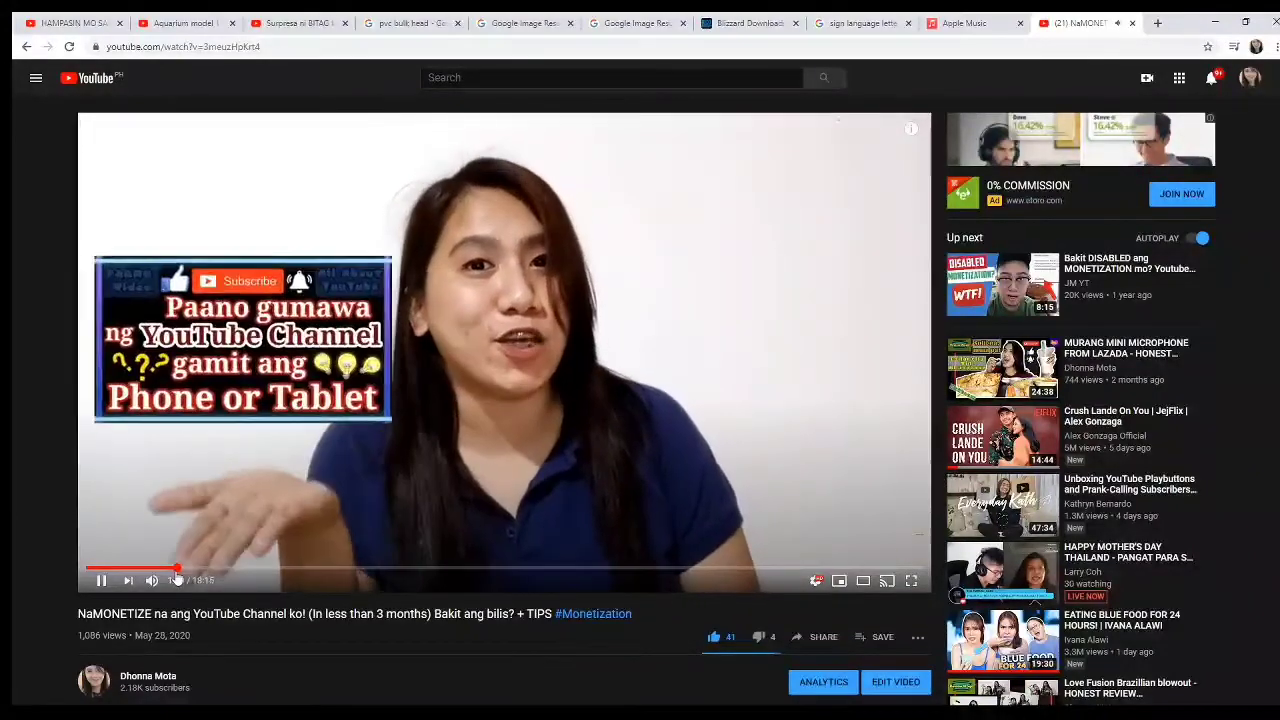
Check the watermark and its subscribe pop-up on the playing video, and pause playback
{"action": "mouse_move", "coordinate": [909, 546]}
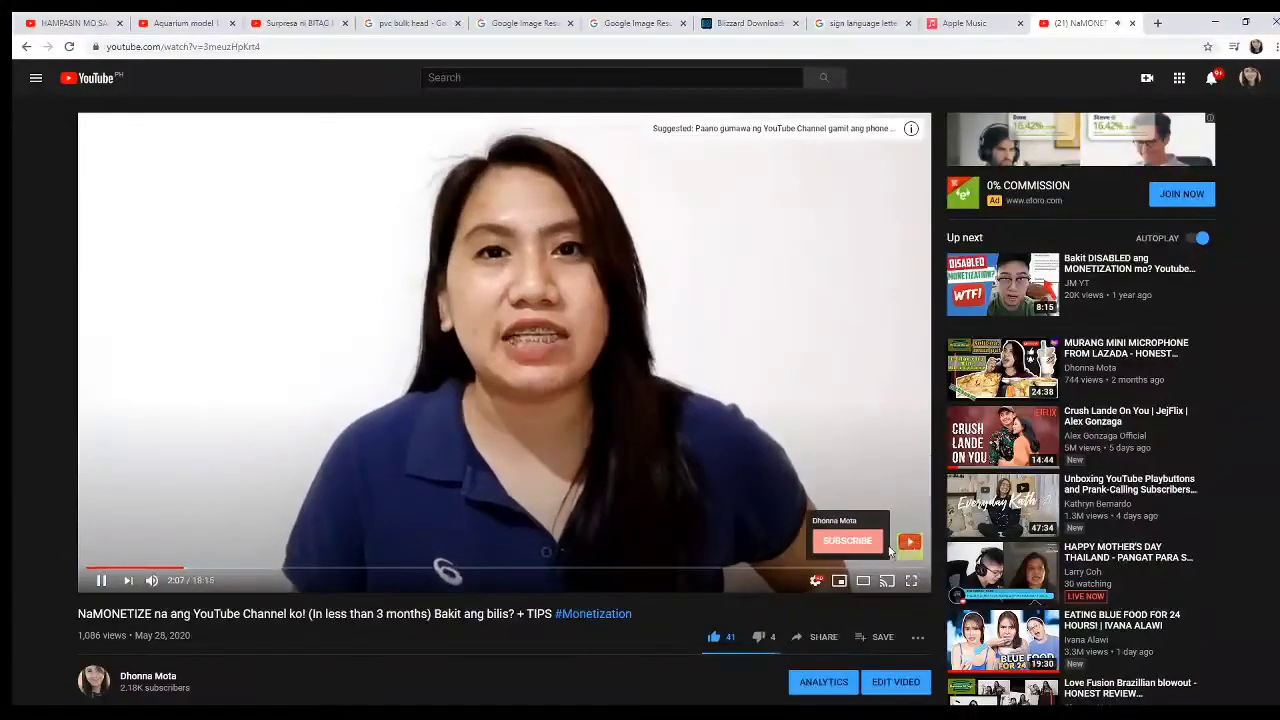
{"action": "left_click", "coordinate": [910, 550]}
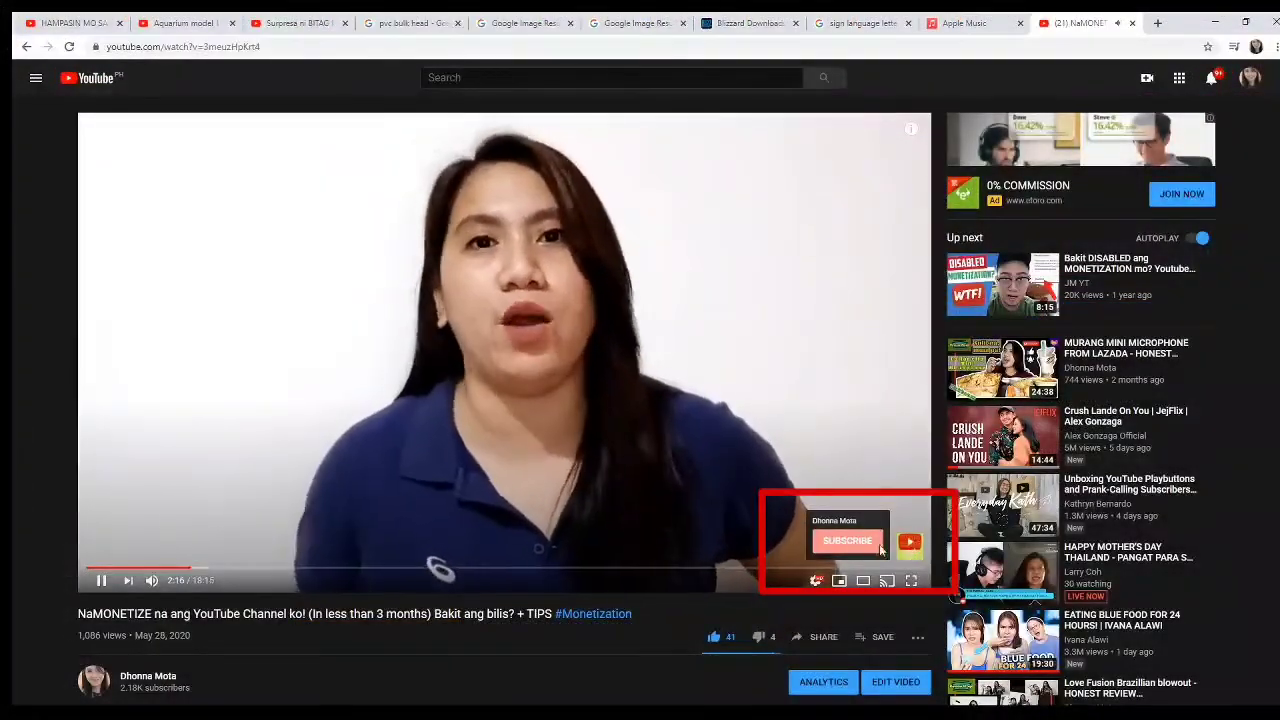
{"action": "left_click", "coordinate": [737, 361]}
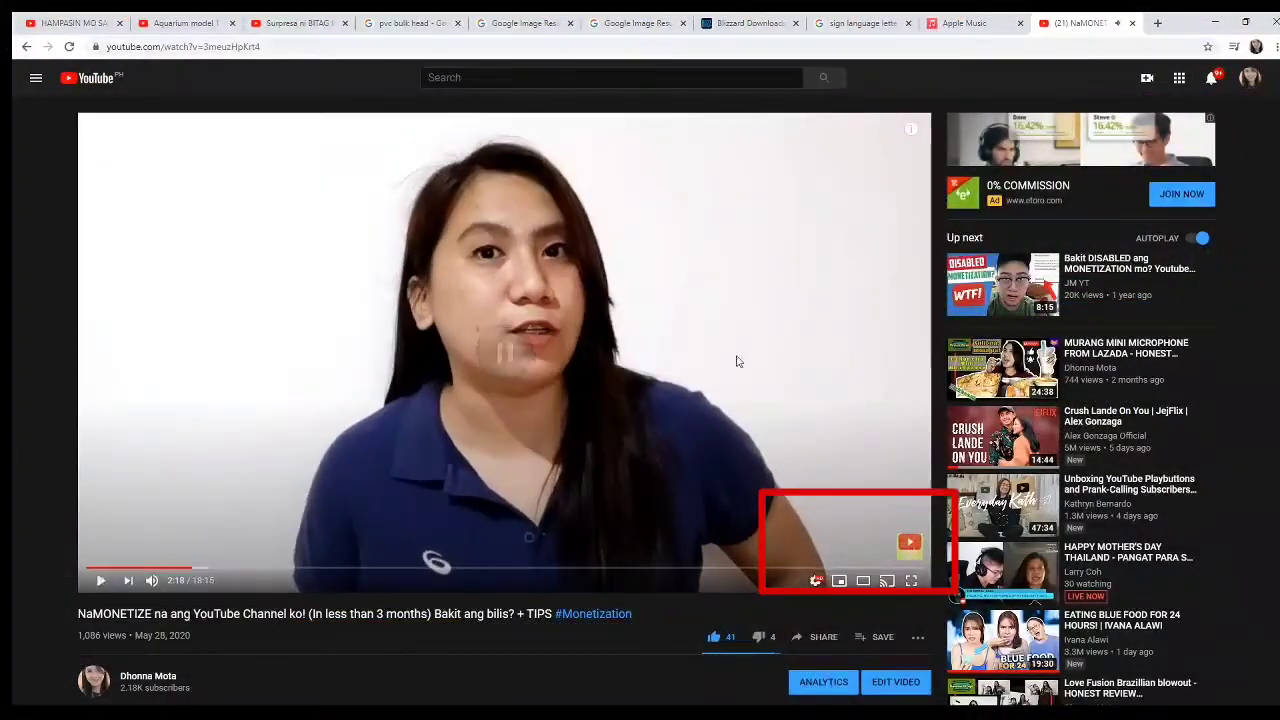
{"action": "left_click", "coordinate": [1247, 80]}
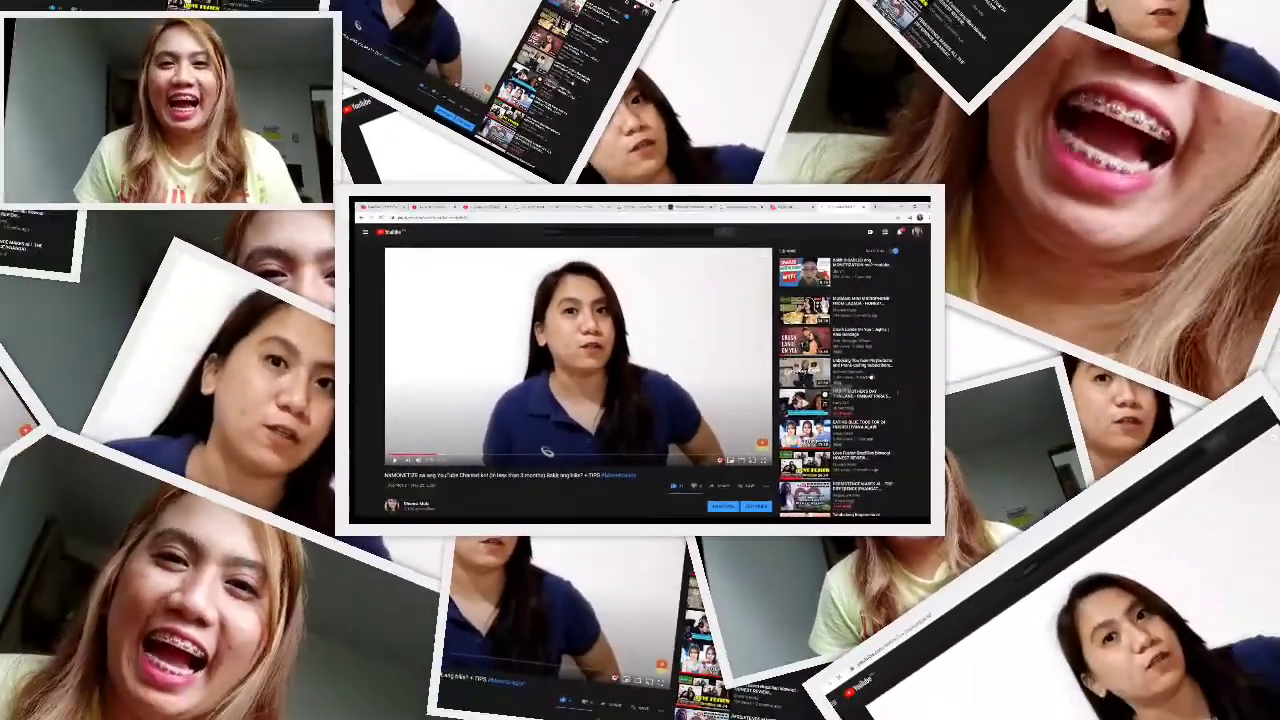